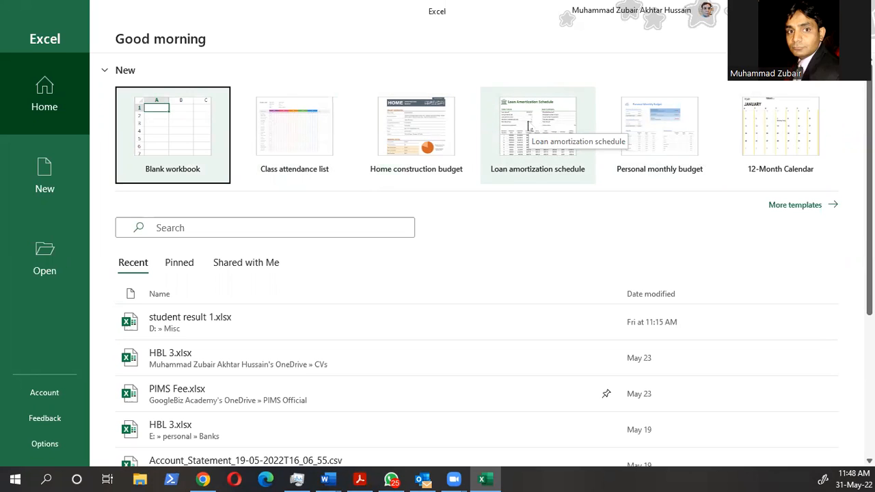
Browse the available templates and create a workbook from the College expense estimator template
{"action": "left_click", "coordinate": [794, 206]}
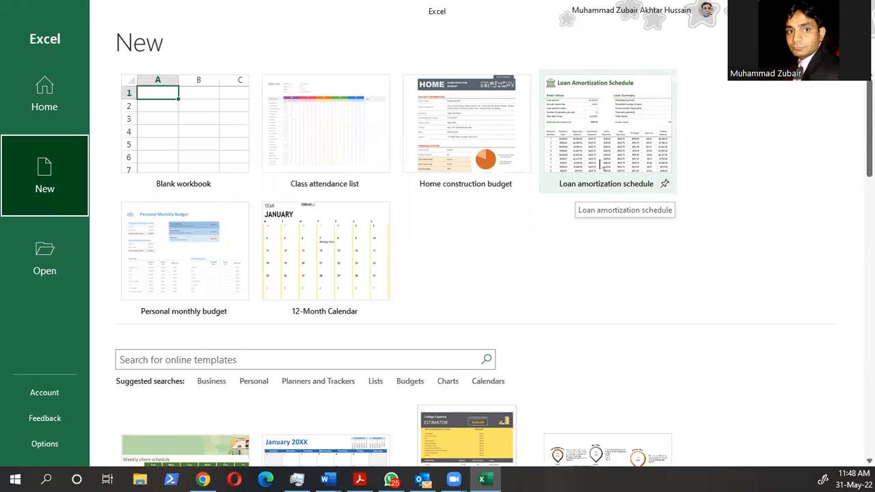
{"action": "scroll", "coordinate": [613, 272], "scroll_direction": "down", "scroll_amount": 3}
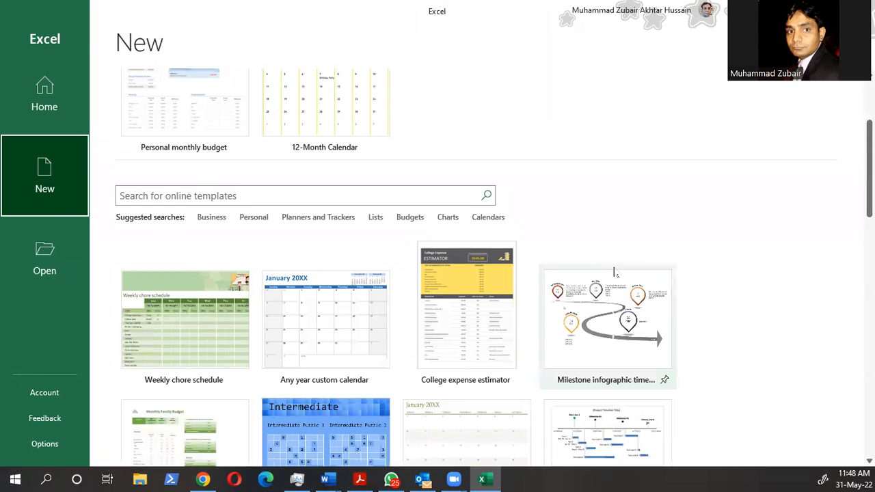
{"action": "scroll", "coordinate": [615, 273], "scroll_direction": "down", "scroll_amount": 1}
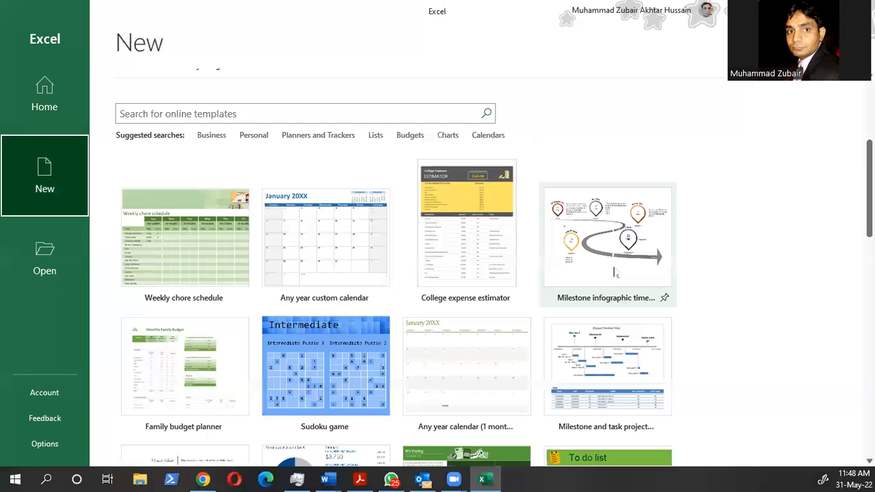
{"action": "scroll", "coordinate": [615, 273], "scroll_direction": "down", "scroll_amount": 1}
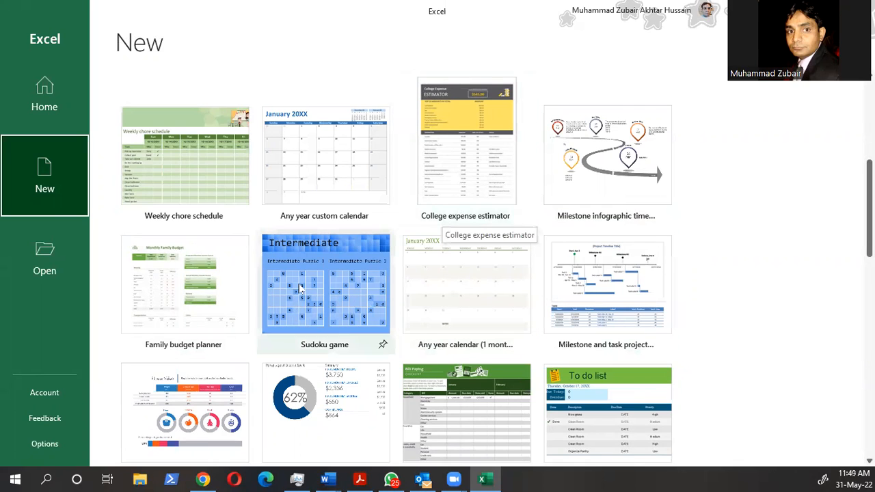
{"action": "scroll", "coordinate": [301, 290], "scroll_direction": "down", "scroll_amount": 1}
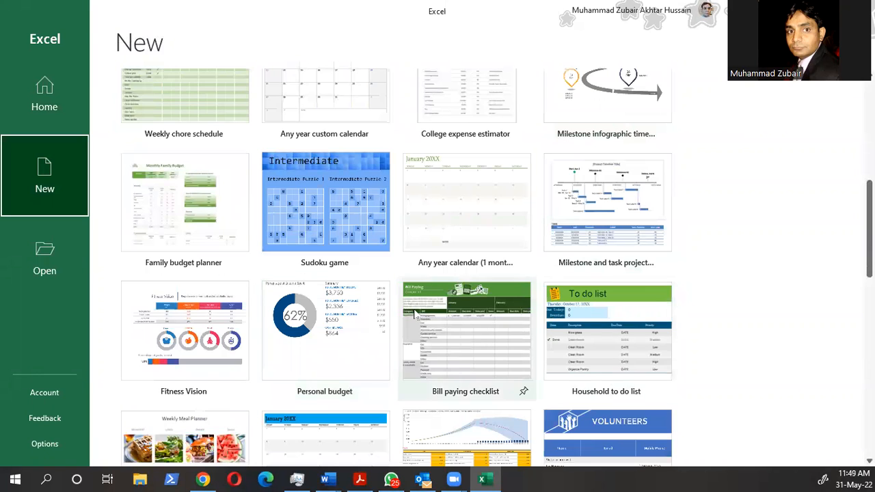
{"action": "scroll", "coordinate": [415, 313], "scroll_direction": "up", "scroll_amount": 2}
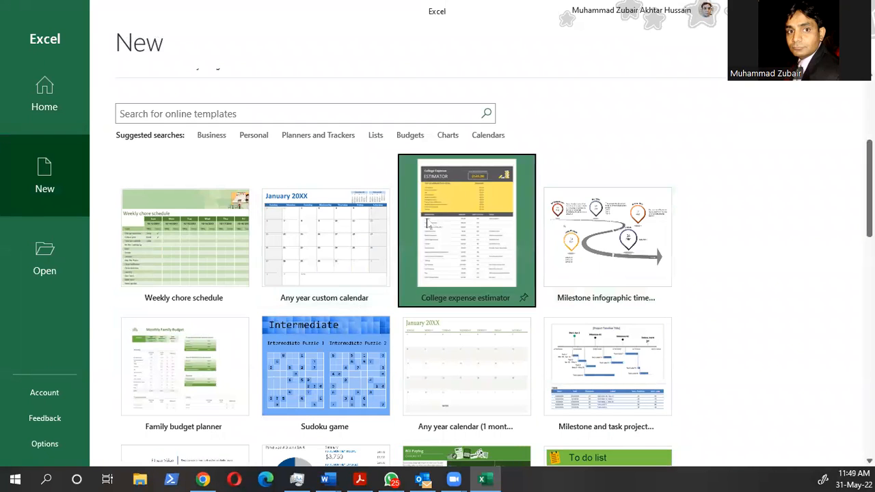
{"action": "left_click", "coordinate": [427, 222]}
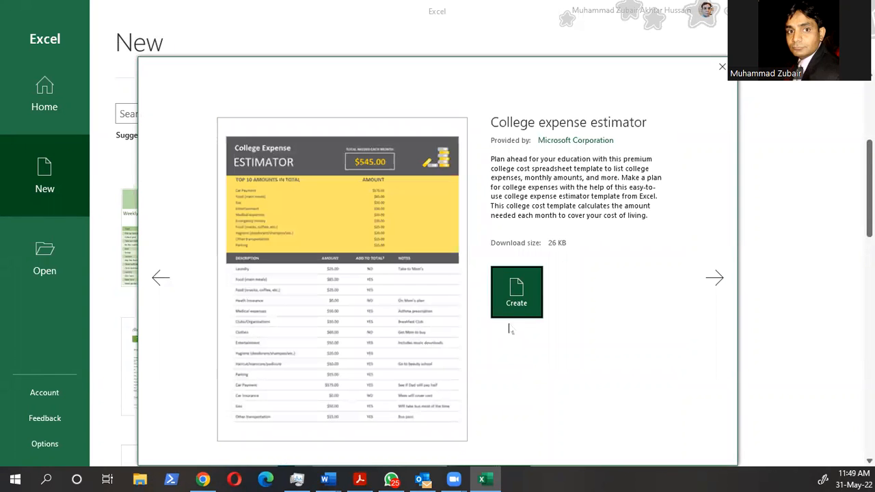
{"action": "left_click", "coordinate": [514, 293]}
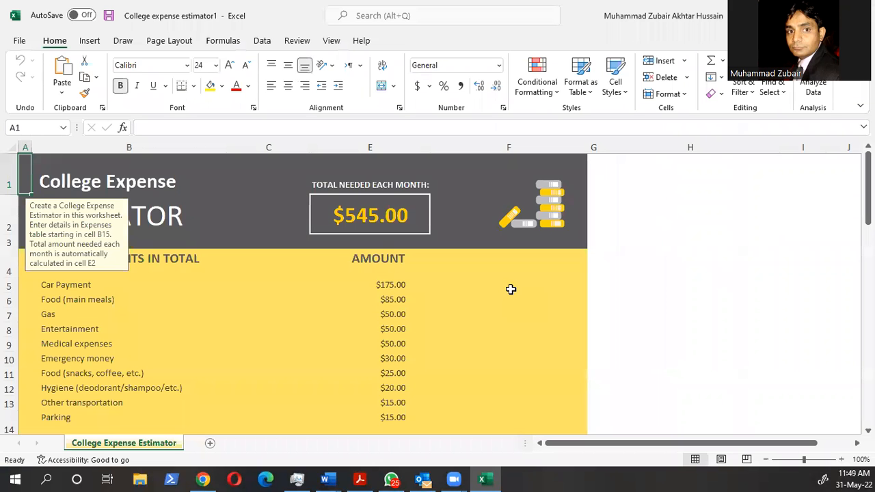
Examine the college expense worksheet, from its title and top 10 amounts down through the expense table's descriptions, amounts and notes
{"action": "left_click", "coordinate": [170, 187]}
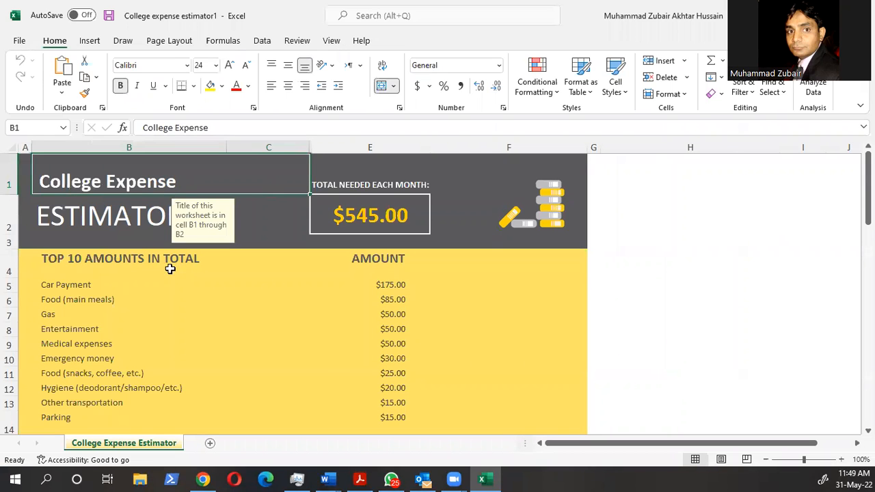
{"action": "scroll", "coordinate": [301, 303], "scroll_direction": "down", "scroll_amount": 3}
{"action": "scroll", "coordinate": [301, 303], "scroll_direction": "up", "scroll_amount": 3}
{"action": "left_click", "coordinate": [127, 255]}
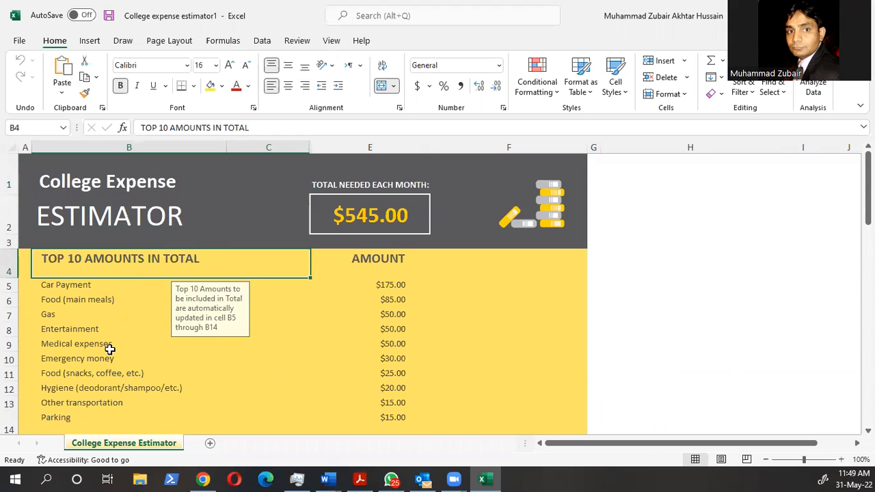
{"action": "scroll", "coordinate": [110, 255], "scroll_direction": "down", "scroll_amount": 3}
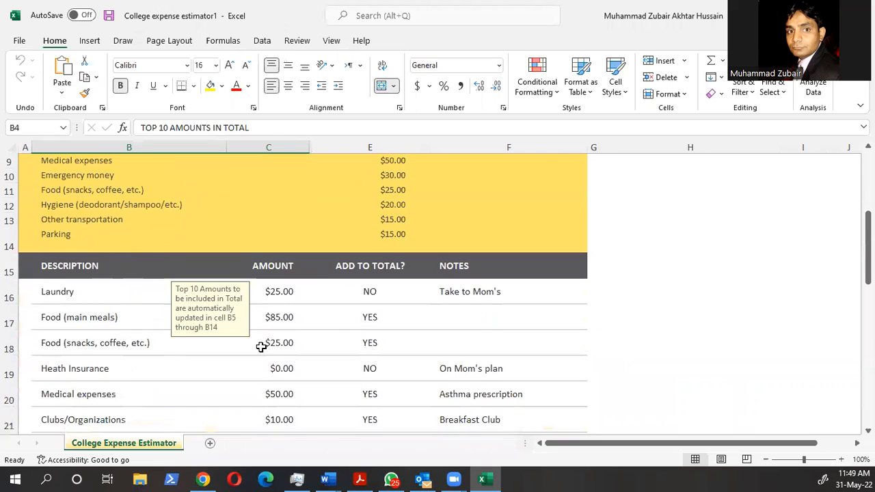
{"action": "scroll", "coordinate": [163, 305], "scroll_direction": "down", "scroll_amount": 5}
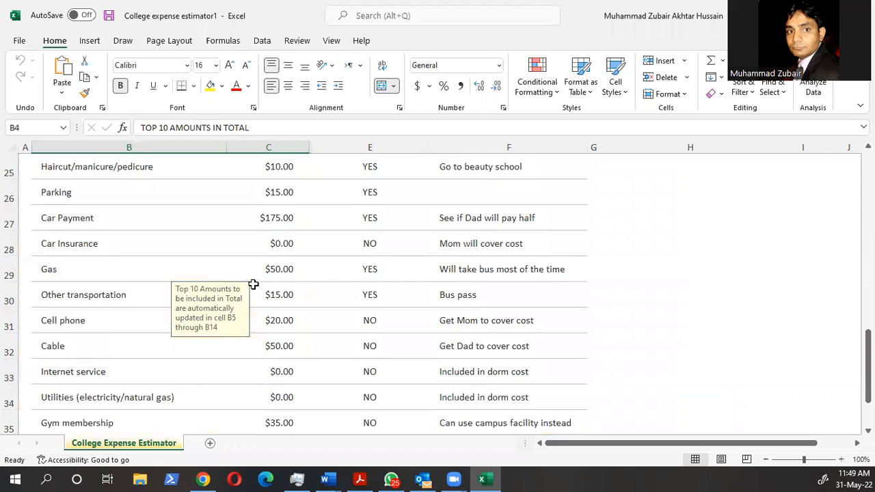
{"action": "scroll", "coordinate": [296, 333], "scroll_direction": "down", "scroll_amount": 5}
{"action": "scroll", "coordinate": [294, 337], "scroll_direction": "up", "scroll_amount": 13}
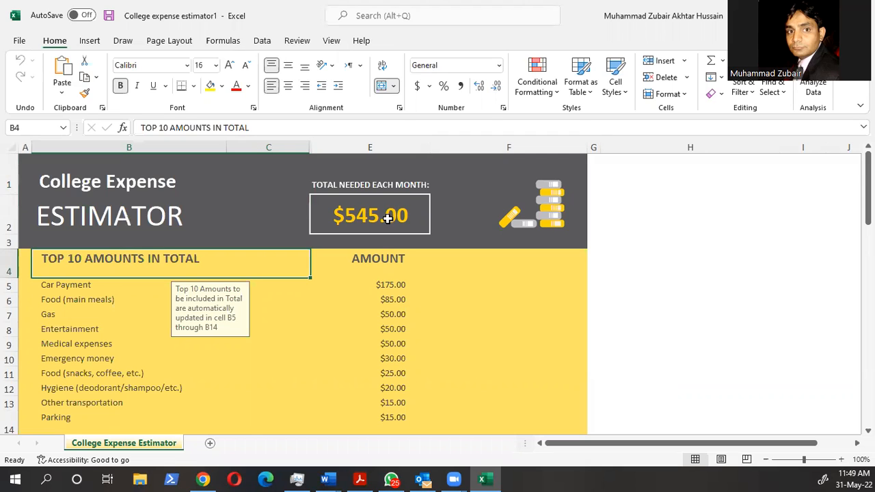
Create another workbook from the Class attendance list template
{"action": "left_click", "coordinate": [21, 41]}
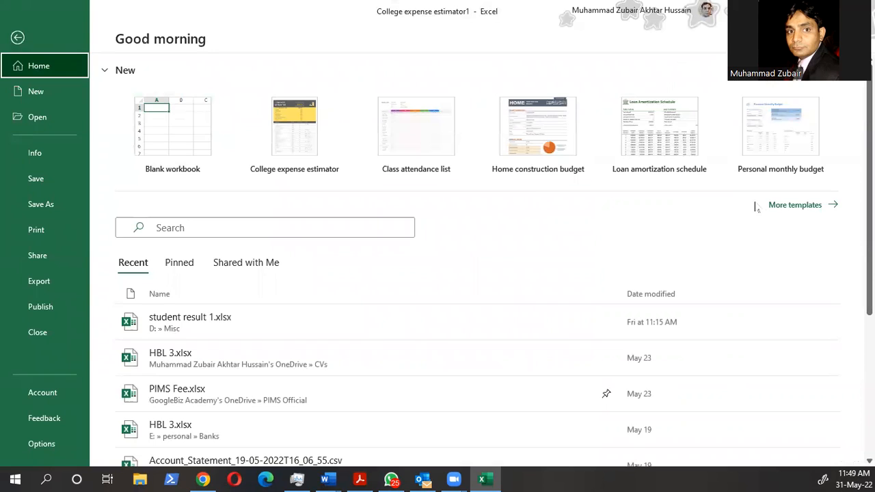
{"action": "left_click", "coordinate": [790, 205]}
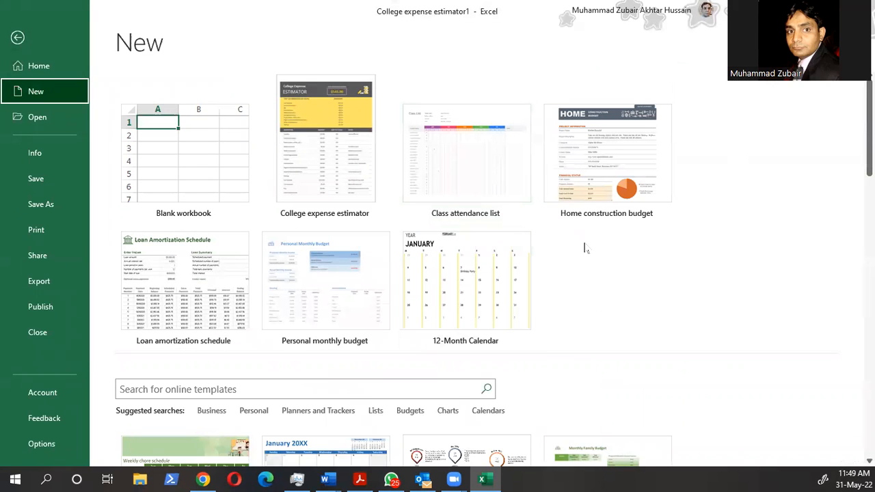
{"action": "scroll", "coordinate": [561, 250], "scroll_direction": "down", "scroll_amount": 3}
{"action": "scroll", "coordinate": [561, 250], "scroll_direction": "up", "scroll_amount": 3}
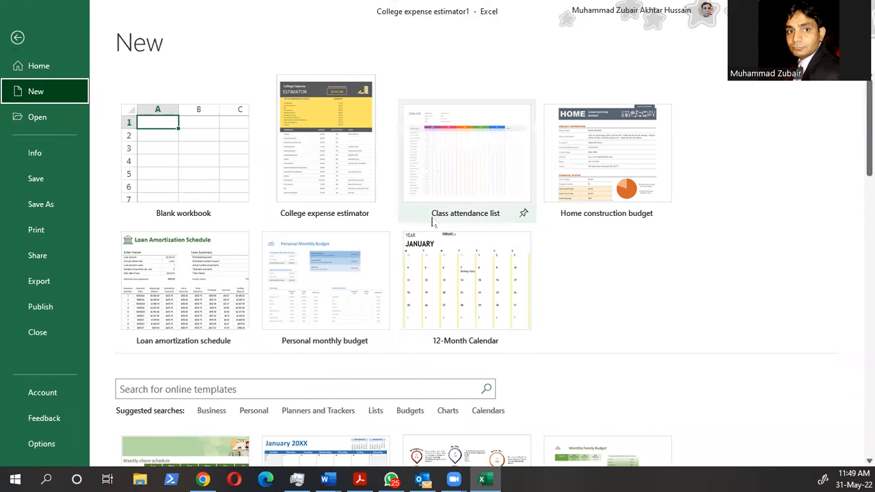
{"action": "left_click", "coordinate": [441, 163]}
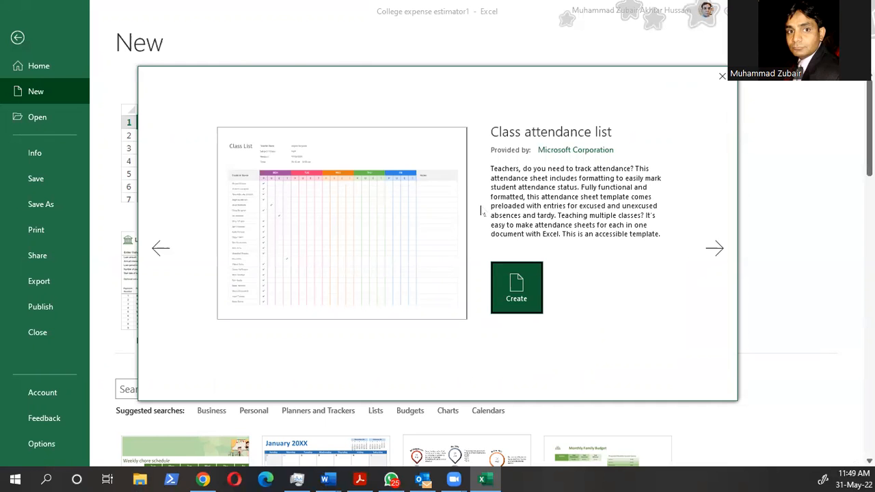
{"action": "left_click", "coordinate": [514, 290]}
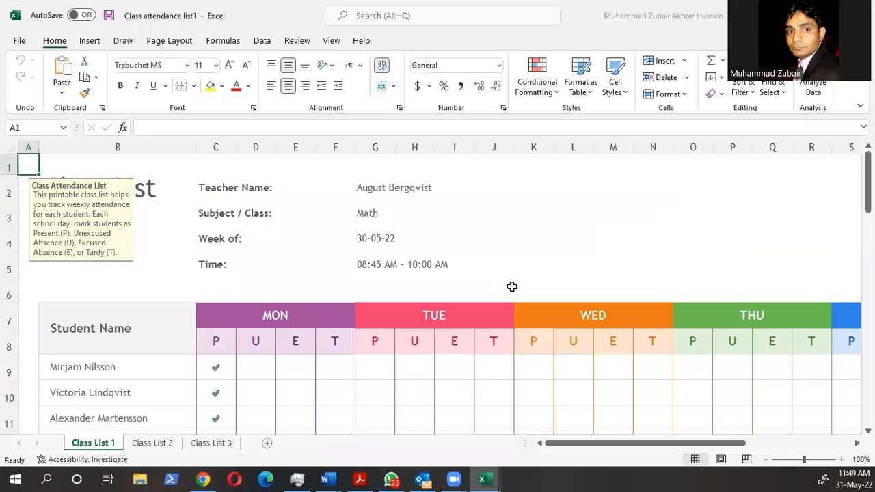
Reduce the Class List 1 view to 70% and look through the Class List 2 and Class List 3 sheets
{"action": "left_click", "coordinate": [766, 460]}
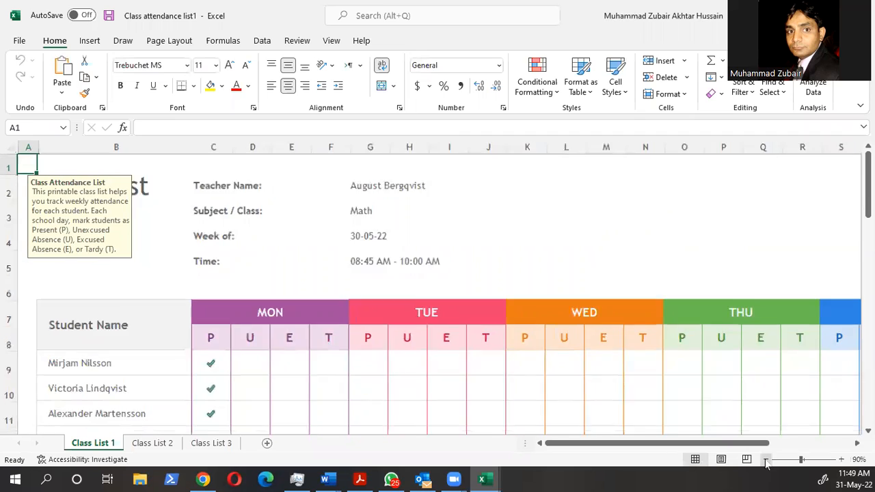
{"action": "left_click", "coordinate": [766, 461]}
{"action": "left_click", "coordinate": [765, 460]}
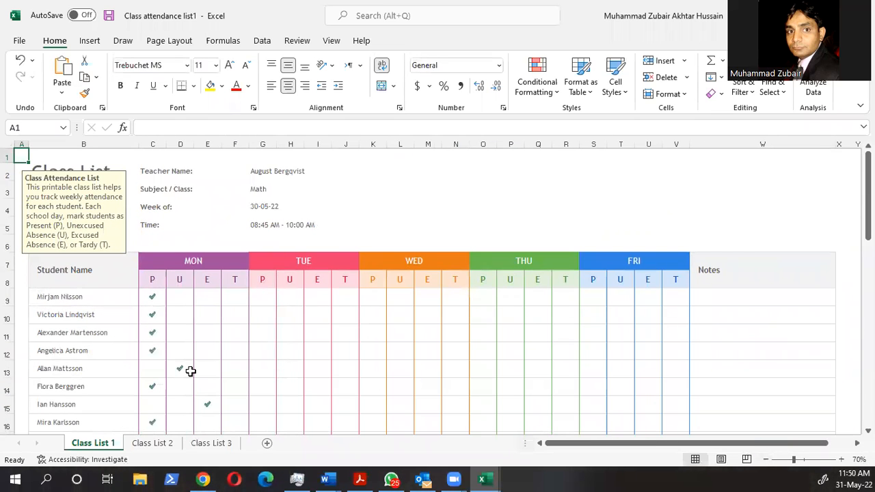
{"action": "left_click", "coordinate": [140, 446]}
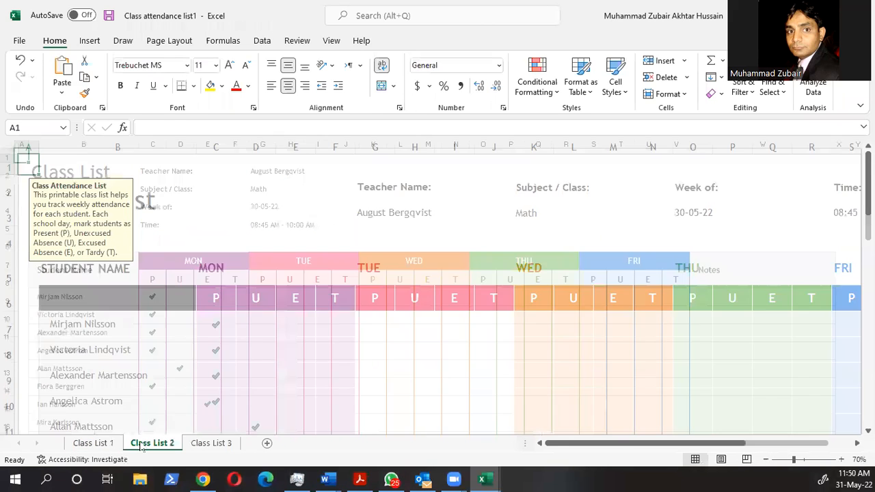
{"action": "left_click", "coordinate": [224, 448]}
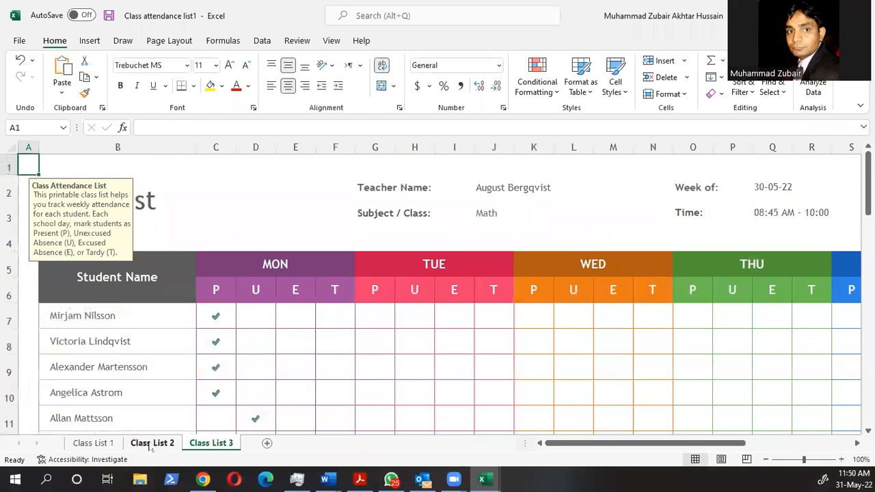
{"action": "left_click", "coordinate": [108, 445]}
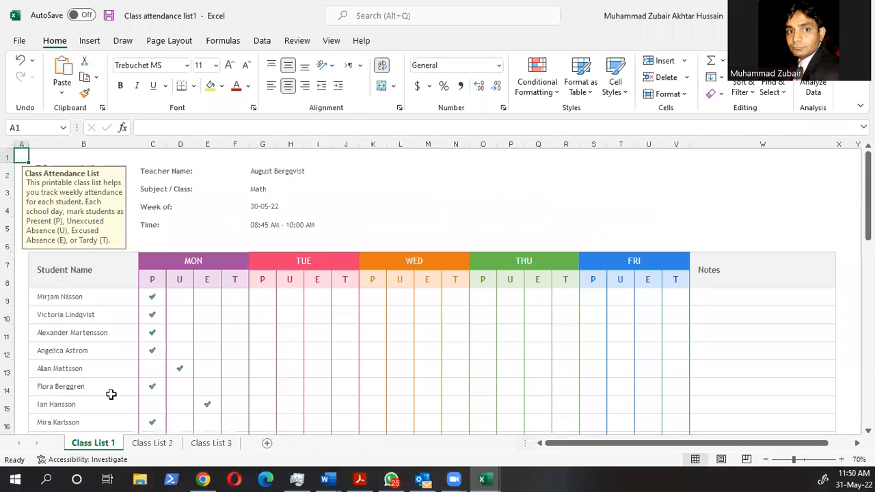
Examine the teacher, subject, week and time details in Class List 1, plus the student names and Monday attendance marks
{"action": "left_click", "coordinate": [225, 170]}
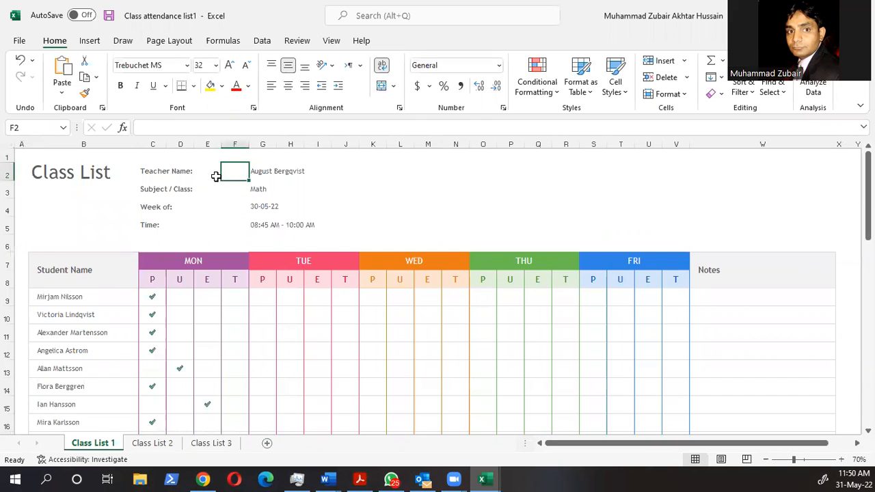
{"action": "left_click", "coordinate": [229, 189]}
{"action": "left_click", "coordinate": [216, 211]}
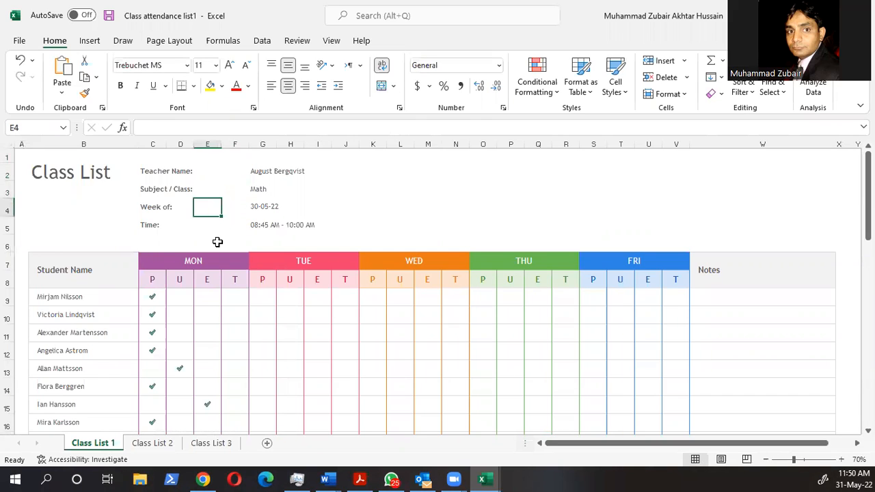
{"action": "left_click", "coordinate": [203, 234]}
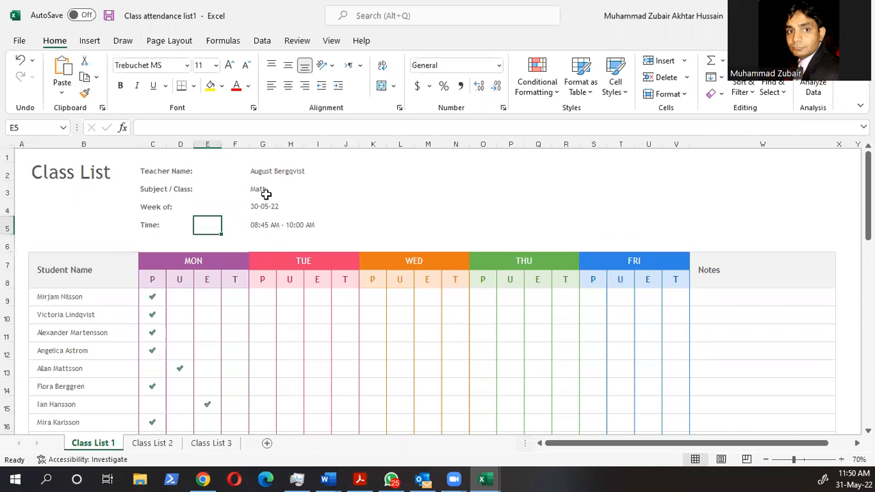
{"action": "scroll", "coordinate": [274, 239], "scroll_direction": "down", "scroll_amount": 2}
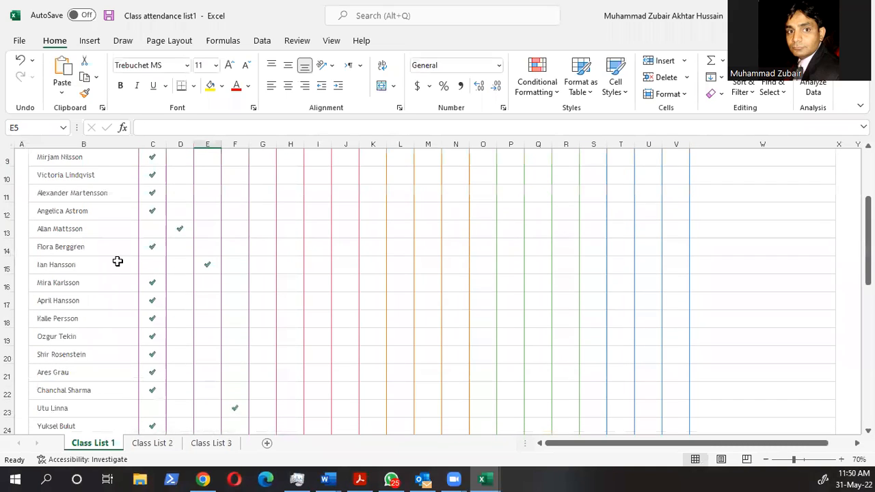
{"action": "scroll", "coordinate": [212, 299], "scroll_direction": "up", "scroll_amount": 2}
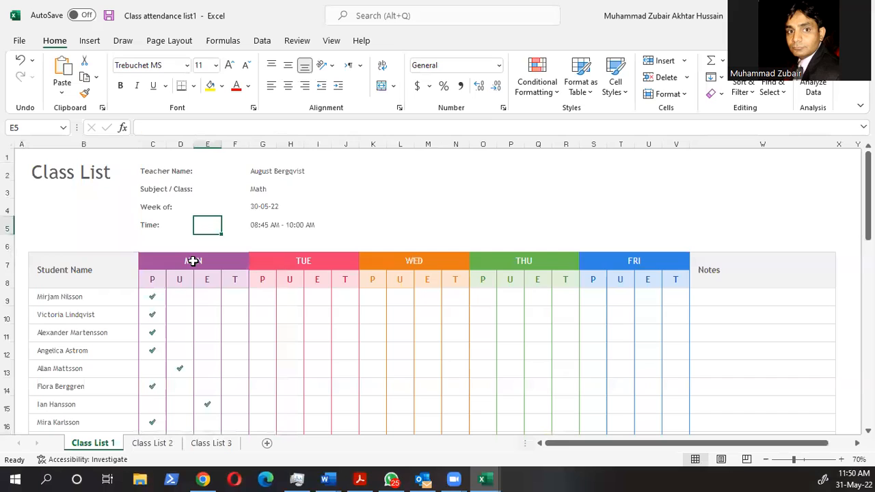
{"action": "left_click", "coordinate": [192, 261]}
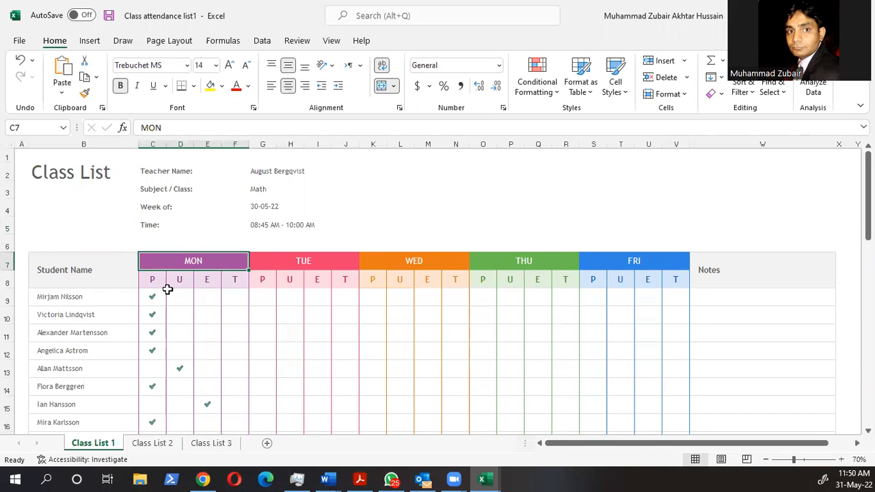
{"action": "scroll", "coordinate": [97, 312], "scroll_direction": "down", "scroll_amount": 13}
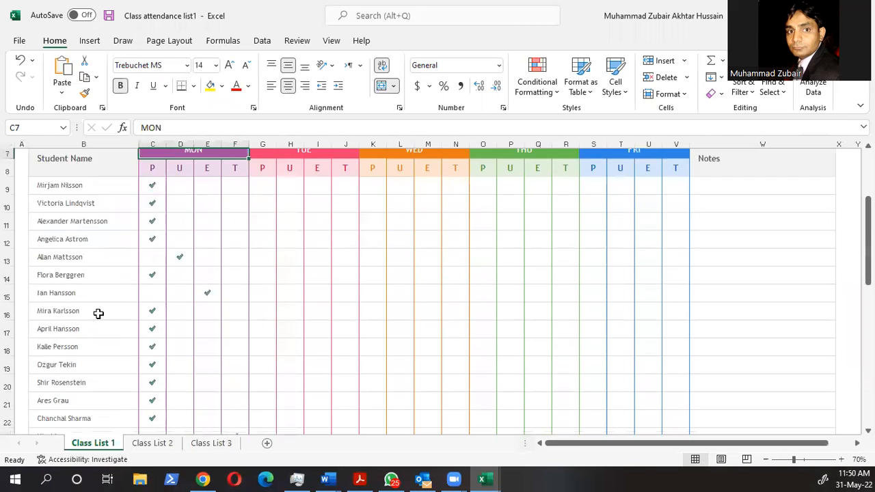
{"action": "scroll", "coordinate": [231, 342], "scroll_direction": "up", "scroll_amount": 13}
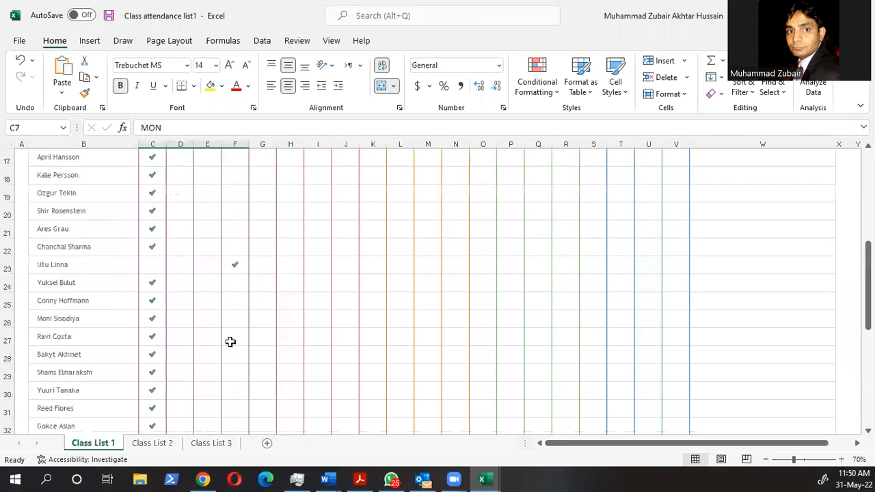
Create a blank workbook with two additional worksheets and return to Sheet1
{"action": "left_click", "coordinate": [20, 42]}
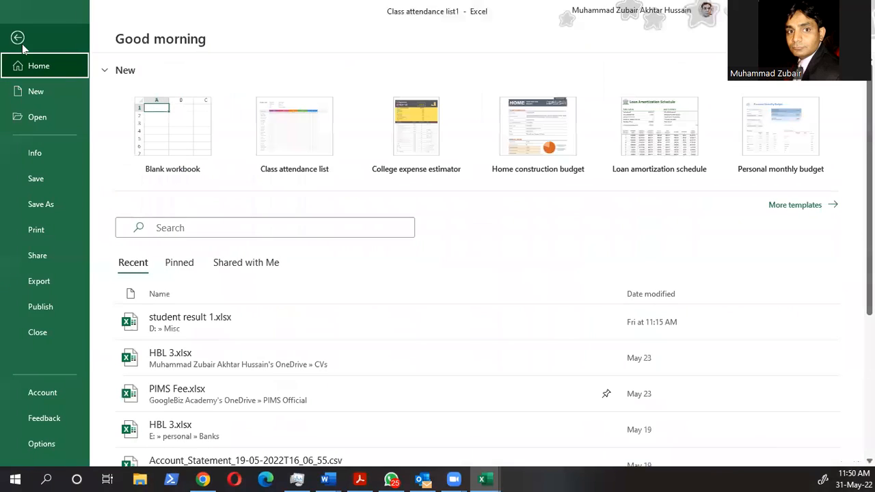
{"action": "left_click", "coordinate": [186, 176]}
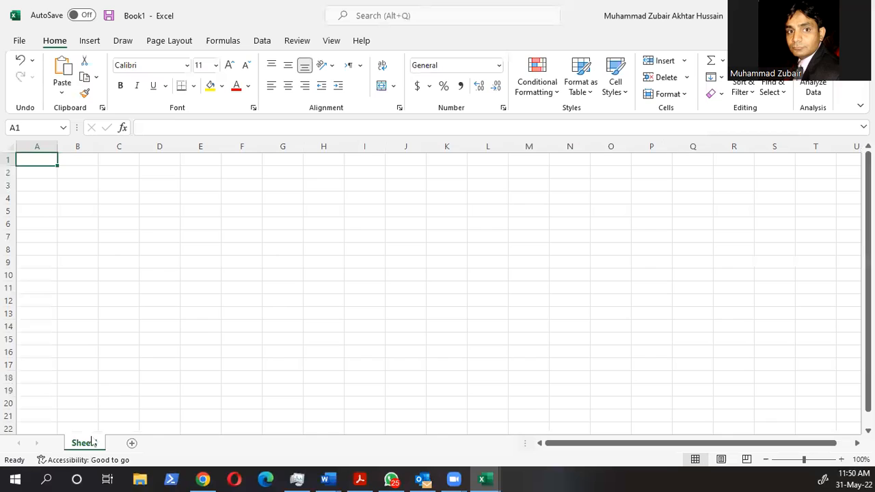
{"action": "key", "text": "ctrl"}
{"action": "left_click", "coordinate": [132, 444]}
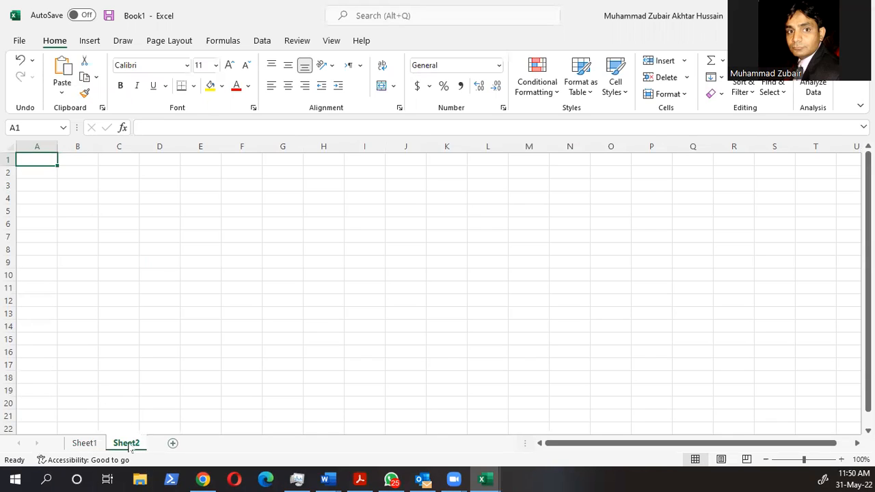
{"action": "left_click", "coordinate": [173, 444]}
{"action": "left_click", "coordinate": [85, 444]}
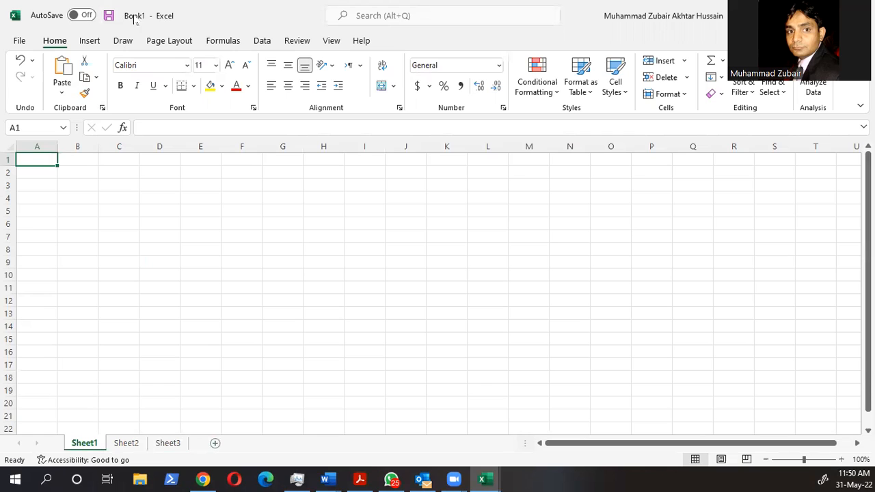
Save the new workbook to the Desktop as an Excel Workbook named Student
{"action": "left_click", "coordinate": [19, 41]}
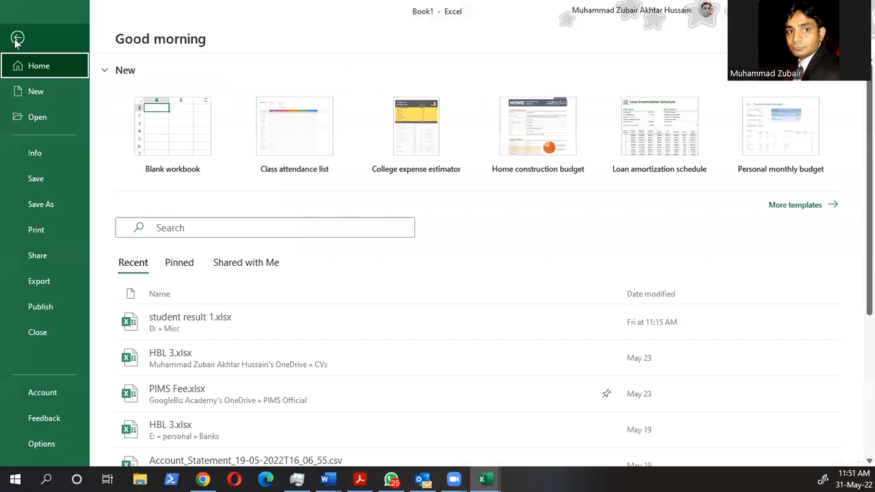
{"action": "left_click", "coordinate": [34, 179]}
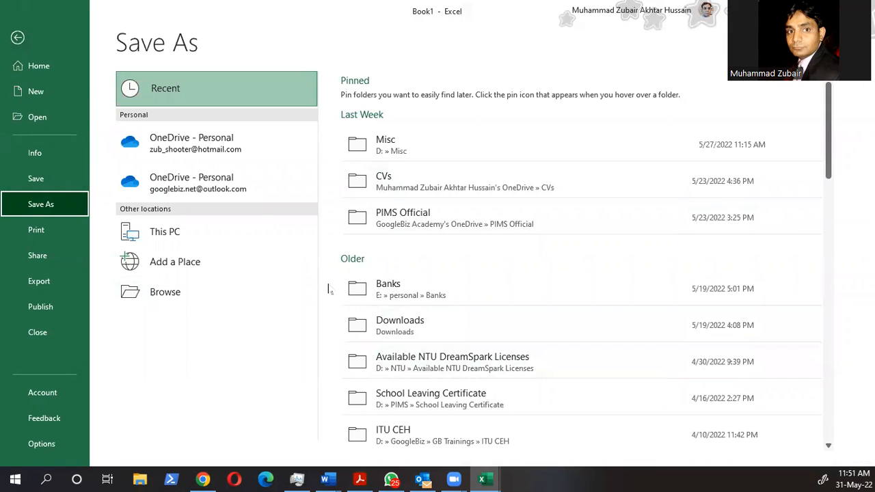
{"action": "left_click", "coordinate": [164, 294]}
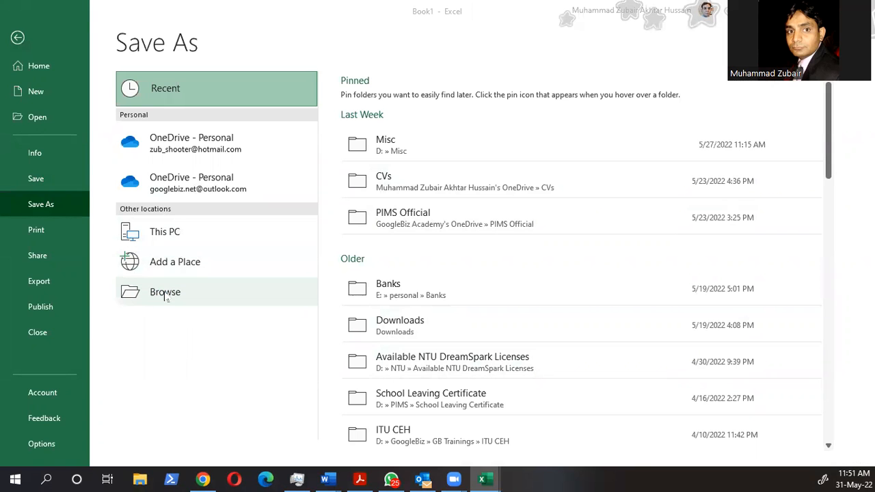
{"action": "left_click_drag", "start_coordinate": [169, 115], "coordinate": [170, 88]}
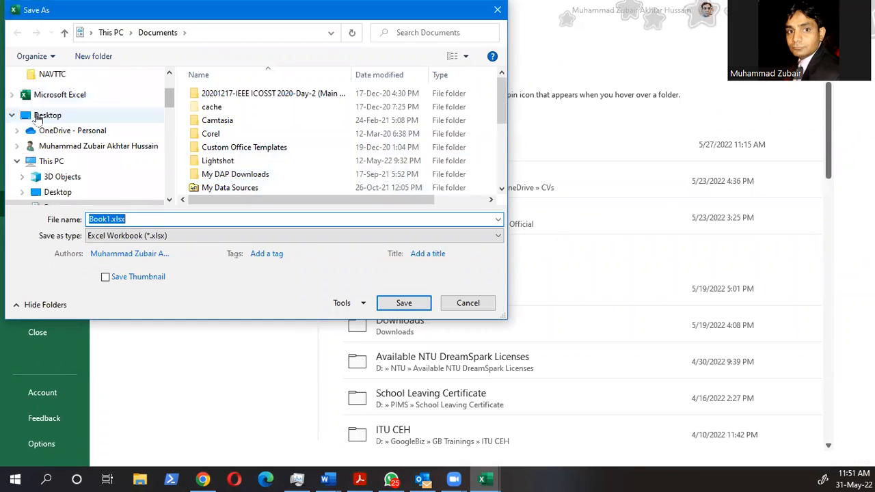
{"action": "left_click", "coordinate": [43, 115]}
{"action": "left_click", "coordinate": [171, 216]}
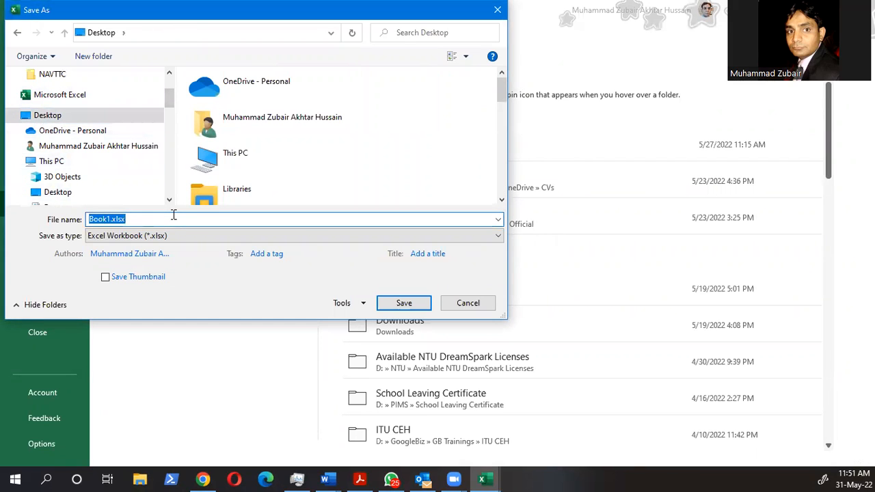
{"action": "type", "text": "Student"}
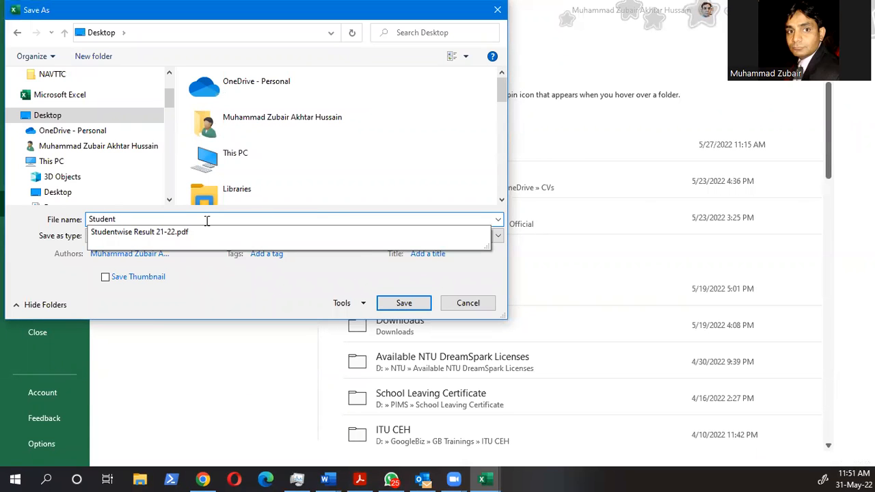
{"action": "left_click", "coordinate": [179, 308]}
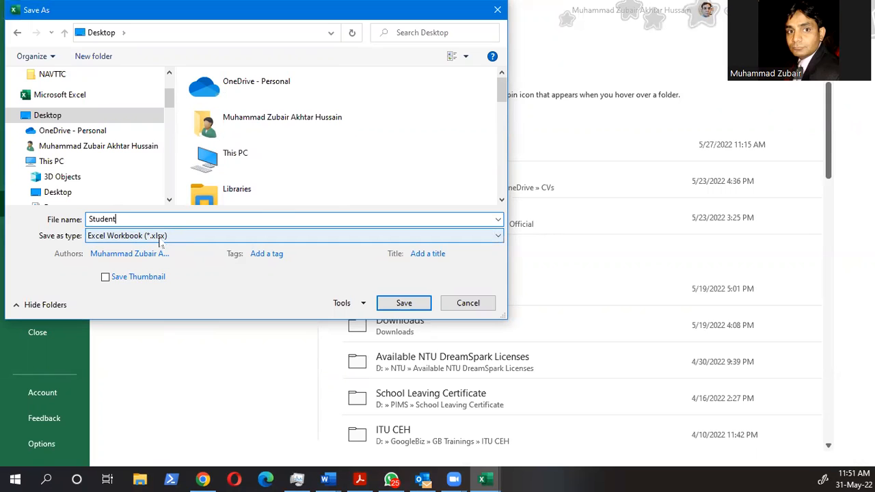
{"action": "left_click", "coordinate": [393, 302]}
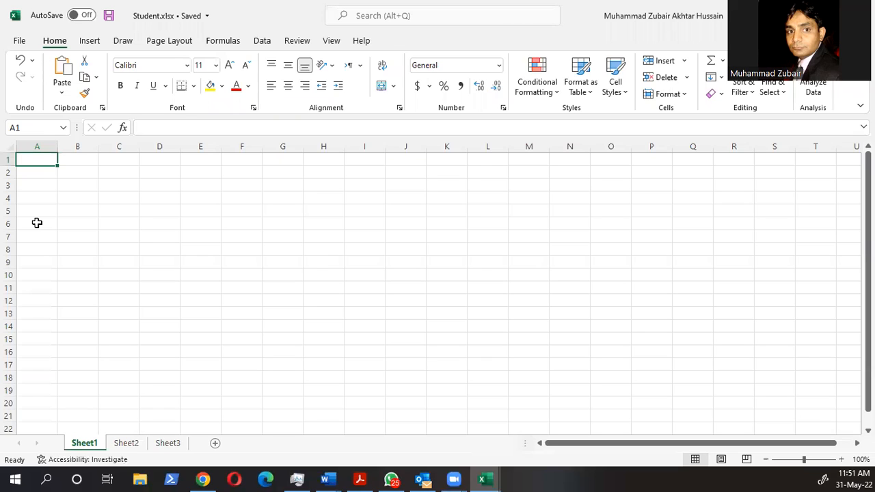
Enter the title Student Result in cell A1 of Sheet1
{"action": "type", "text": "Student"}
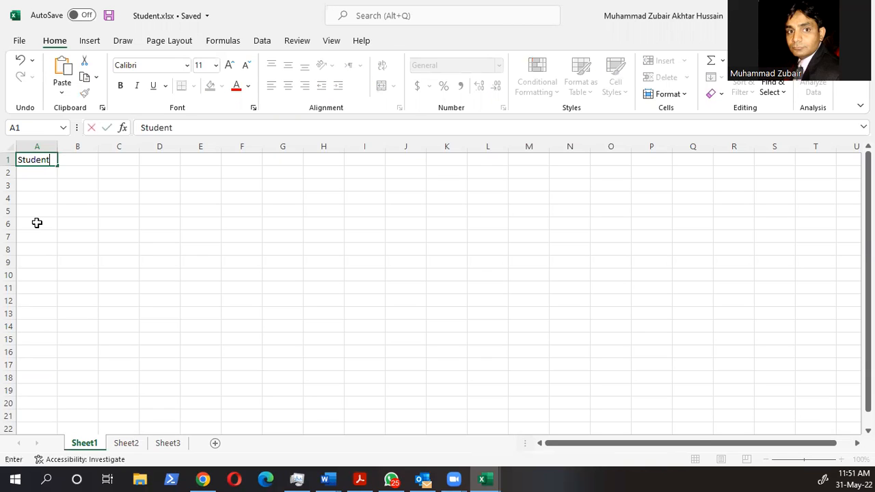
{"action": "type", "text": " res"}
{"action": "key", "text": "BackSpace"}
{"action": "key", "text": "BackSpace"}
{"action": "key", "text": "BackSpace"}
{"action": "type", "text": "Result"}
{"action": "key", "text": "Return"}
Add the column headings Roll No and Name in cells A2 and B2
{"action": "type", "text": "Roll No"}
{"action": "key", "text": "Tab"}
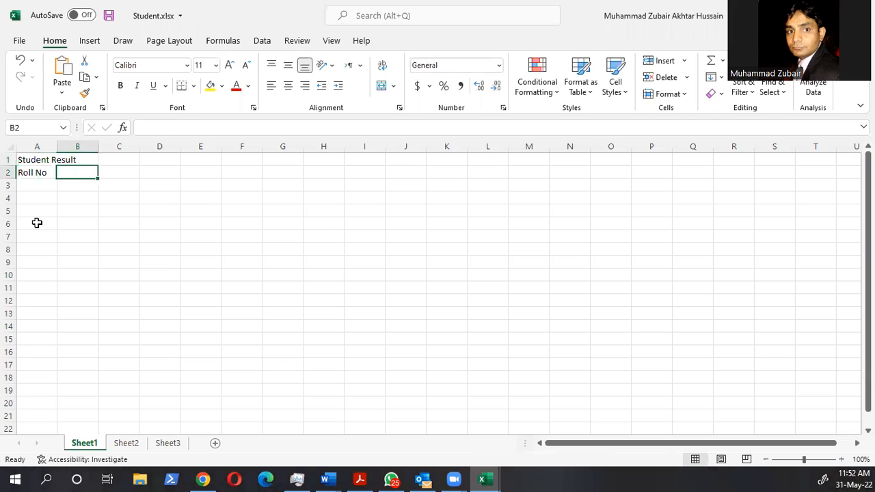
{"action": "type", "text": "Name"}
{"action": "key", "text": "Tab"}
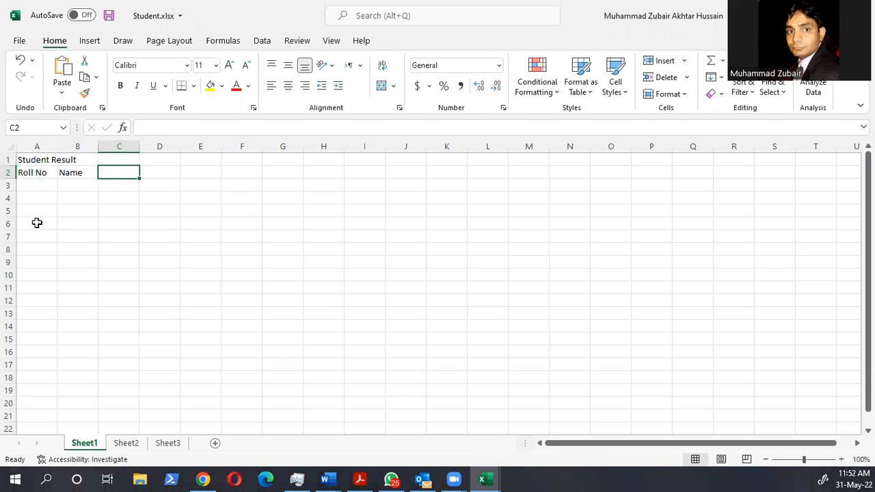
Add the subject headings Phy, Chem, Eng and Urdu in cells C2 to F2
{"action": "type", "text": "Phy"}
{"action": "key", "text": "Tab"}
{"action": "type", "text": "Chem"}
{"action": "key", "text": "Tab"}
{"action": "type", "text": "W"}
{"action": "key", "text": "BackSpace"}
{"action": "type", "text": "Eng"}
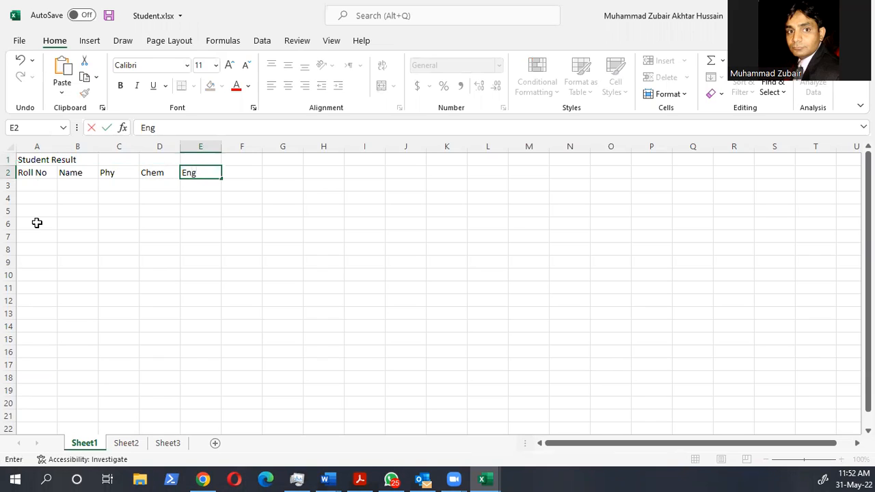
{"action": "key", "text": "Tab"}
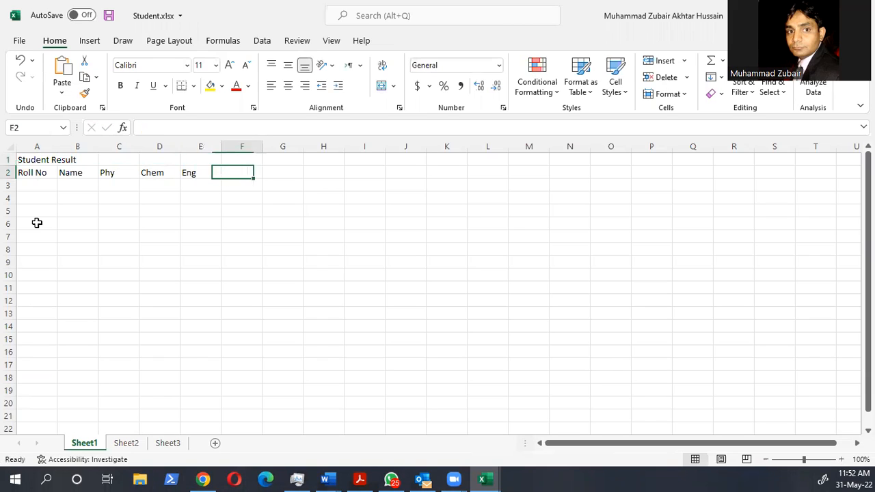
{"action": "type", "text": "Urdu"}
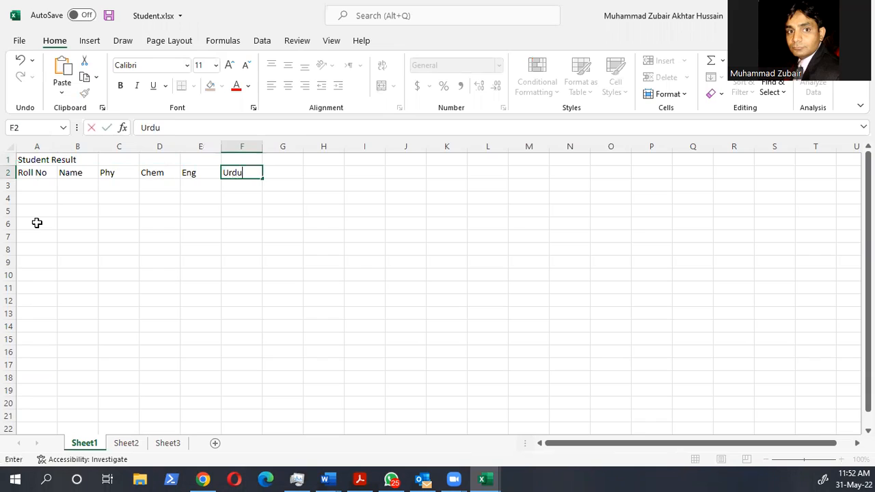
{"action": "key", "text": "Tab"}
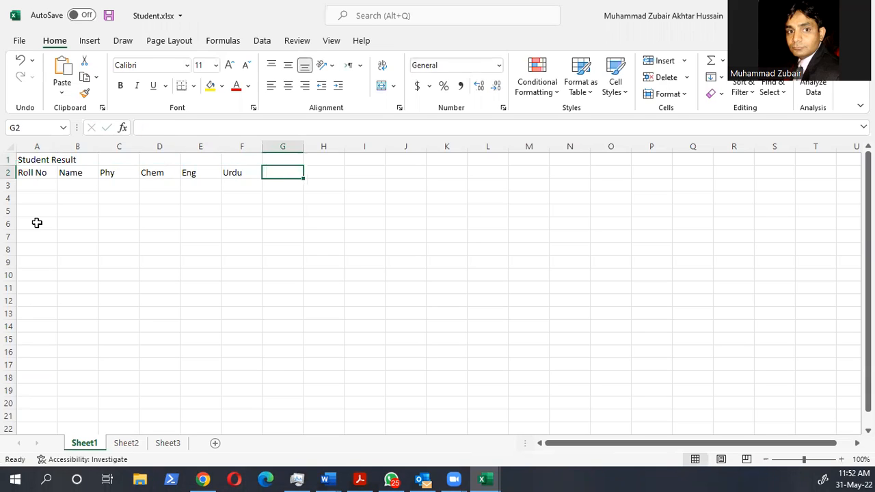
Finish the heading row with Total in G2 and Average in H2
{"action": "type", "text": "Total"}
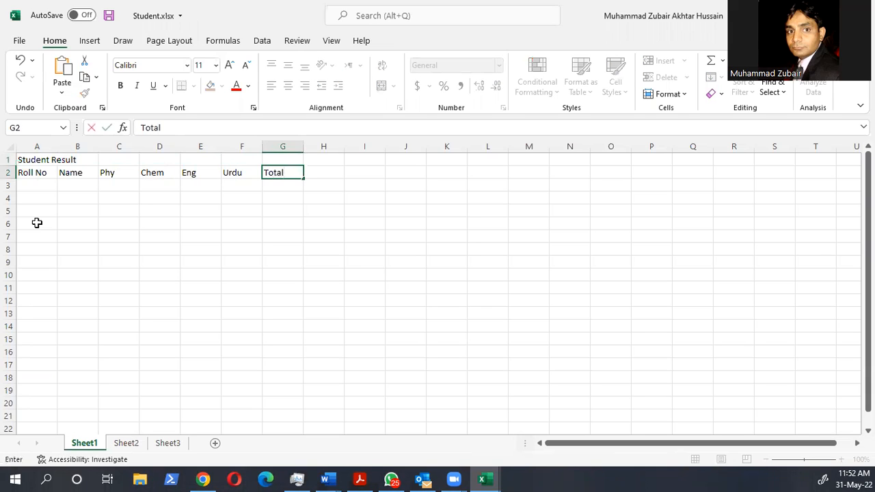
{"action": "key", "text": "Tab"}
{"action": "type", "text": "Av"}
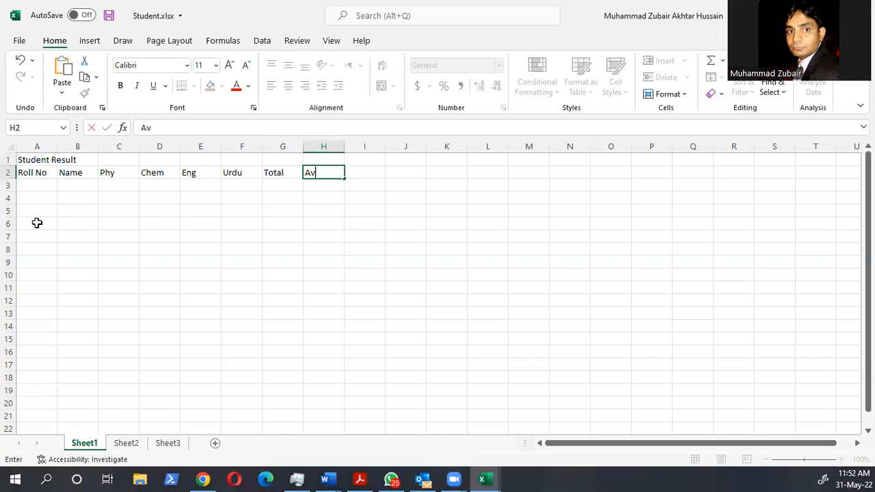
{"action": "type", "text": "erage"}
{"action": "key", "text": "BackSpace"}
{"action": "key", "text": "BackSpace"}
{"action": "type", "text": "ge"}
{"action": "key", "text": "Return"}
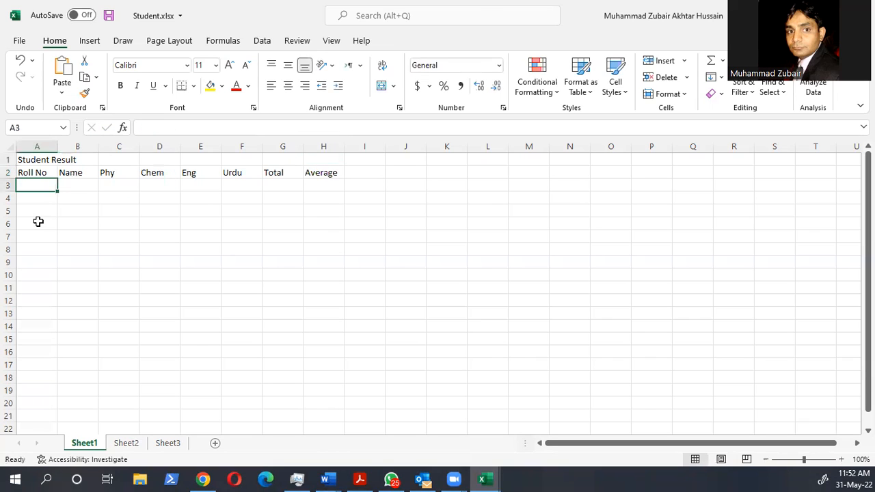
Enter the roll numbers 1 to 5 in cells A3 to A7
{"action": "type", "text": "1"}
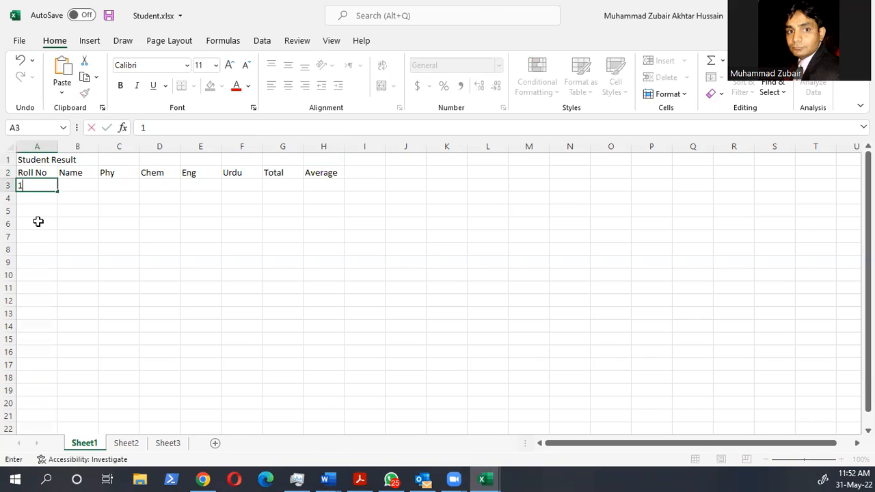
{"action": "key", "text": "Return"}
{"action": "type", "text": "2"}
{"action": "key", "text": "Return"}
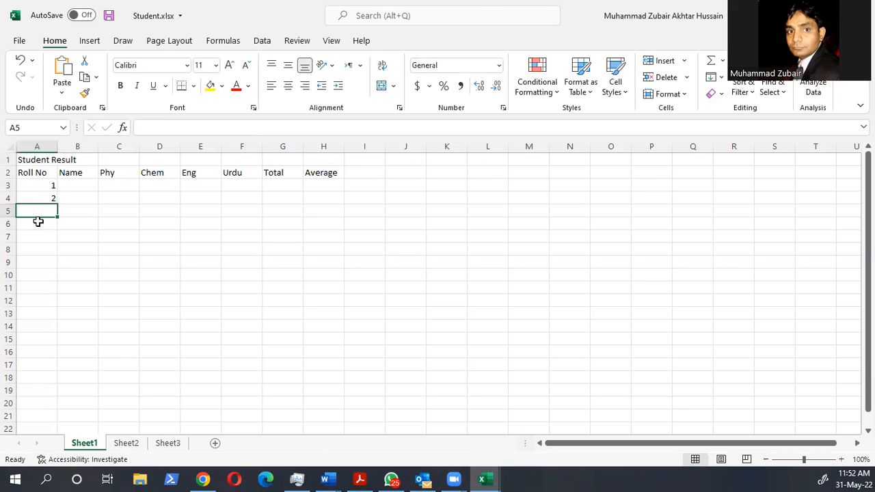
{"action": "type", "text": "3"}
{"action": "key", "text": "Return"}
{"action": "type", "text": "4"}
{"action": "key", "text": "Return"}
{"action": "type", "text": "5"}
{"action": "key", "text": "Return"}
Fill in the five students' names under the Name heading in cells B3 to B7
{"action": "key", "text": "Right"}
{"action": "key", "text": "Right"}
{"action": "key", "text": "Left"}
{"action": "key", "text": "Up"}
{"action": "key", "text": "Up"}
{"action": "key", "text": "Up"}
{"action": "key", "text": "Up"}
{"action": "key", "text": "Up"}
{"action": "type", "text": "M"}
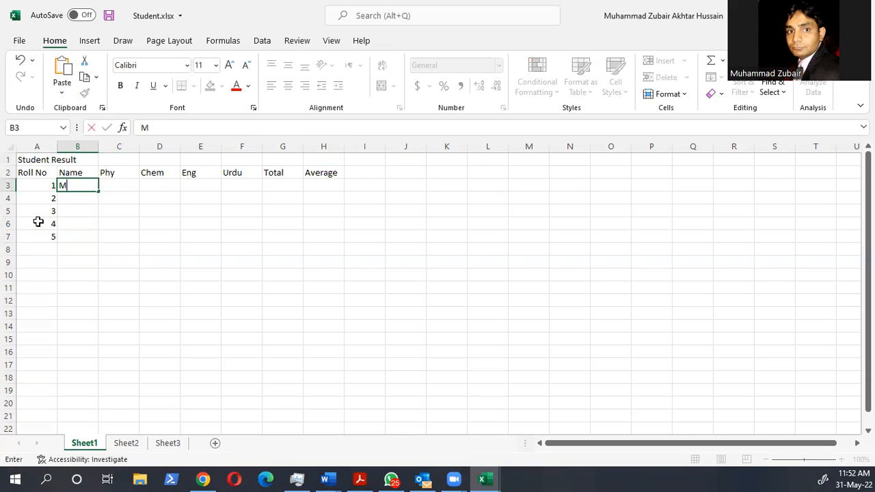
{"action": "type", "text": "uhammad Ali"}
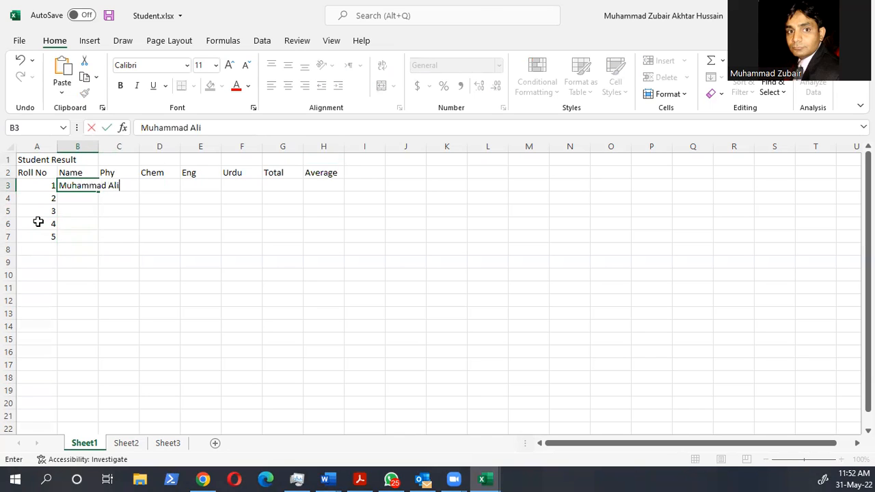
{"action": "key", "text": "Return"}
{"action": "type", "text": "Akbar"}
{"action": "key", "text": "Return"}
{"action": "type", "text": "Babar"}
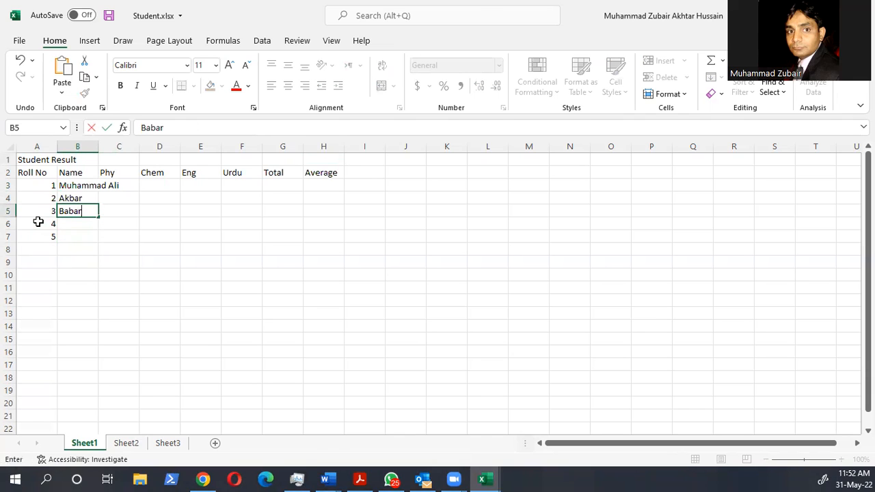
{"action": "type", "text": " Ahmad"}
{"action": "key", "text": "Return"}
{"action": "type", "text": "Taimoor"}
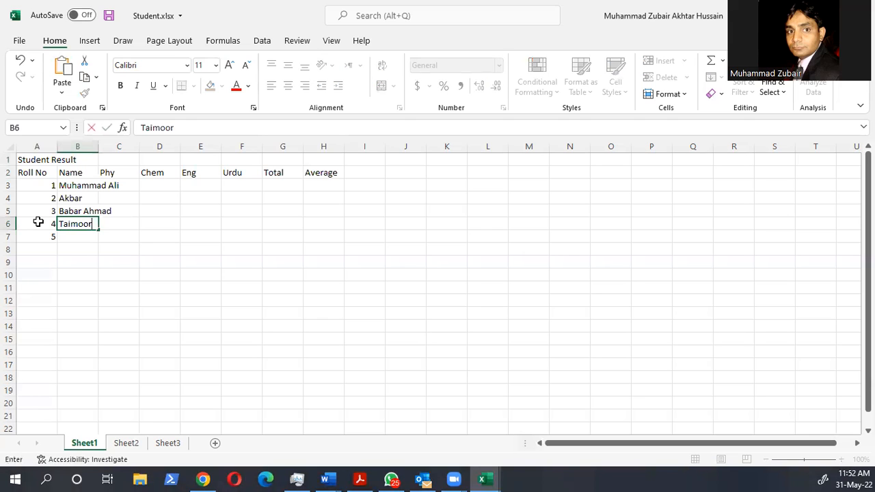
{"action": "key", "text": "Return"}
{"action": "type", "text": "Khalid"}
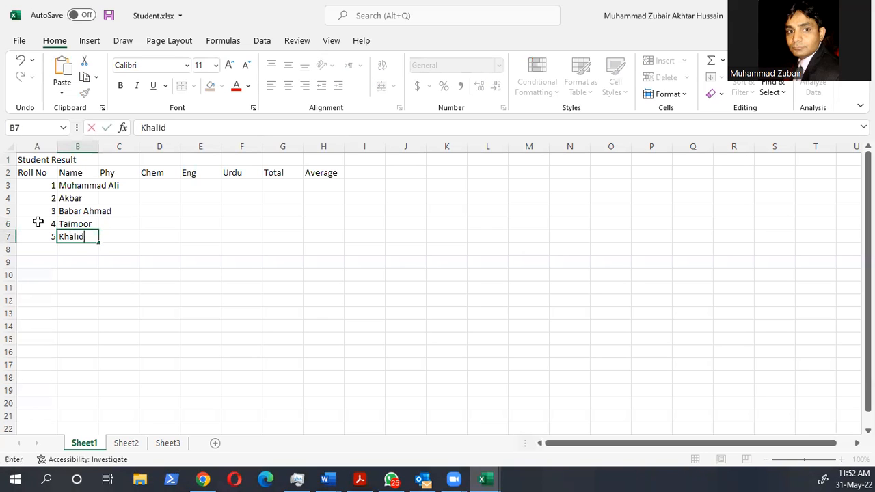
{"action": "key", "text": "Return"}
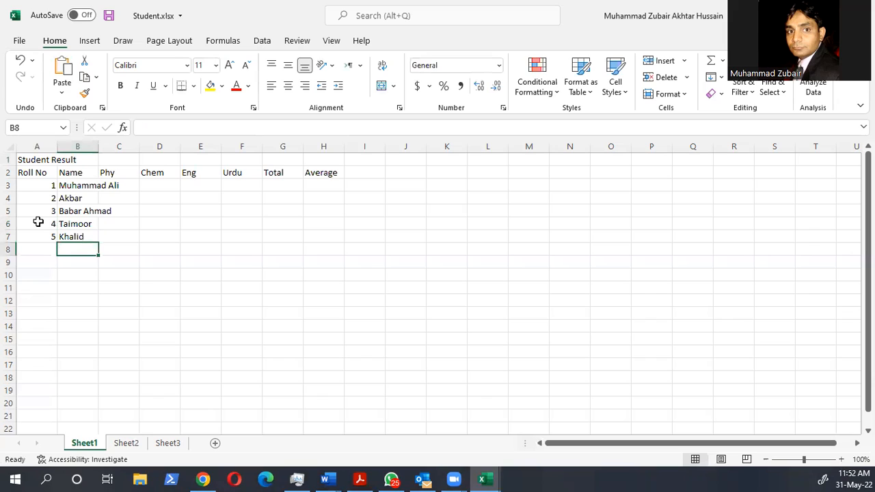
Enter the Phy marks 89, 58, 79, 68 and 48 in cells C3 to C7
{"action": "key", "text": "Right"}
{"action": "key", "text": "Up"}
{"action": "key", "text": "Up"}
{"action": "key", "text": "Up"}
{"action": "key", "text": "Up"}
{"action": "key", "text": "Up"}
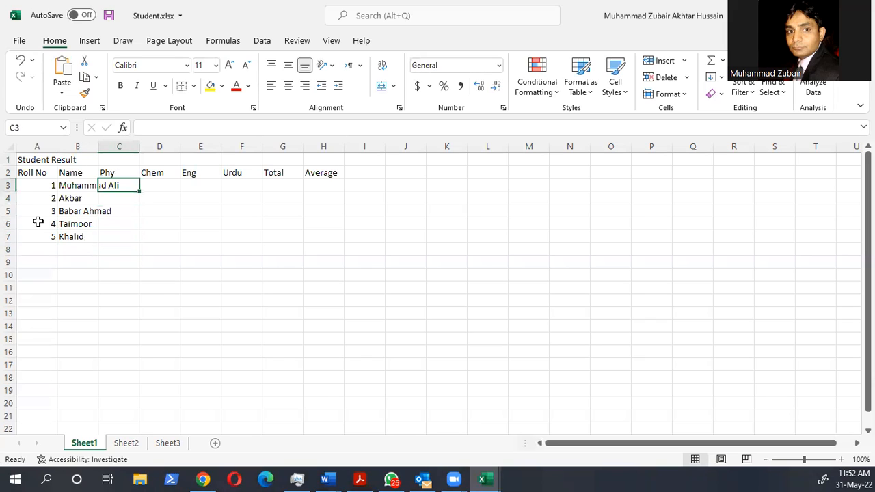
{"action": "type", "text": "89"}
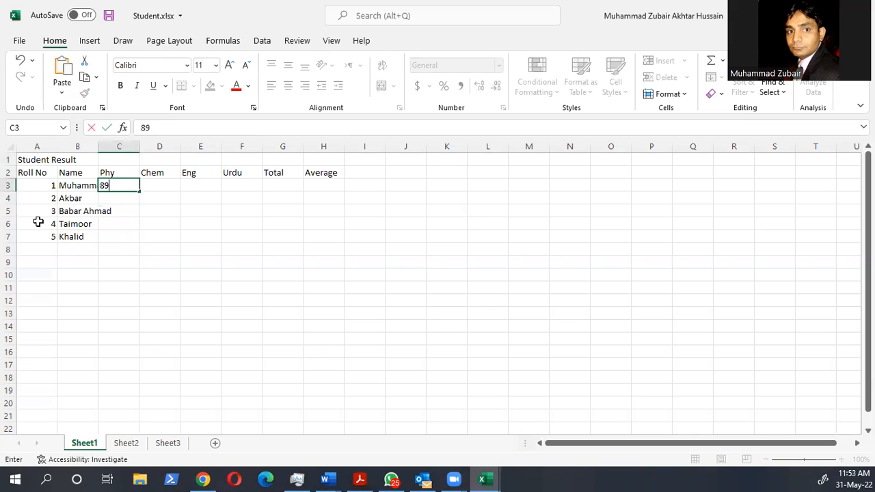
{"action": "key", "text": "Return"}
{"action": "type", "text": "58"}
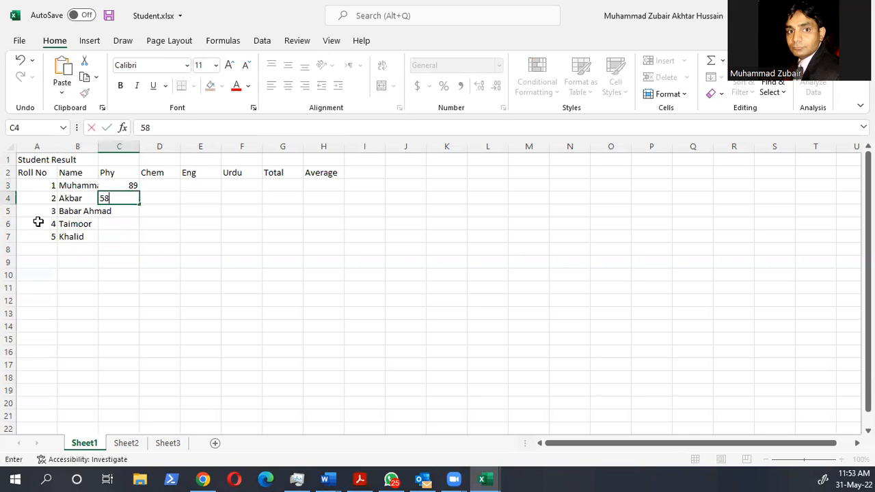
{"action": "key", "text": "Return"}
{"action": "type", "text": "7"}
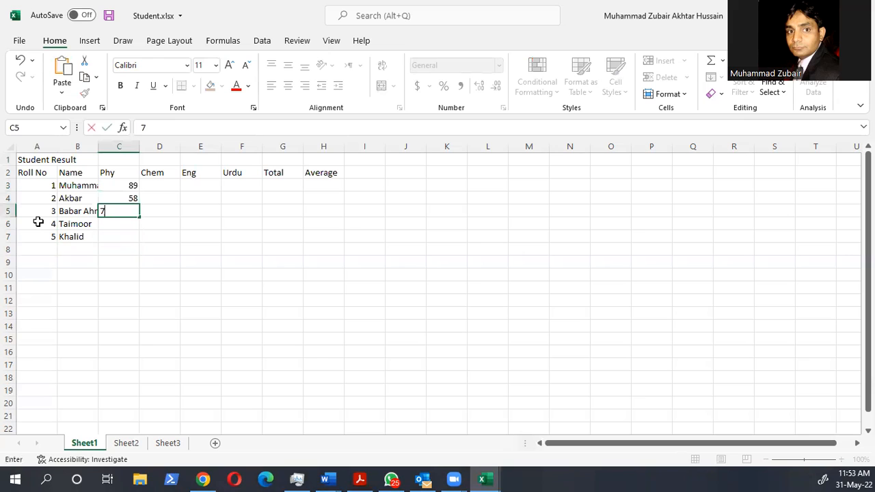
{"action": "type", "text": "9"}
{"action": "key", "text": "Return"}
{"action": "type", "text": "68"}
{"action": "key", "text": "Return"}
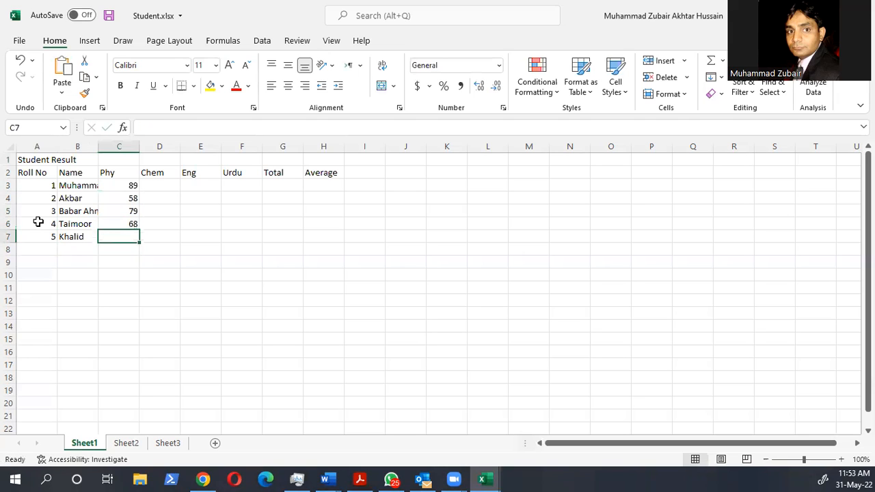
{"action": "type", "text": "48"}
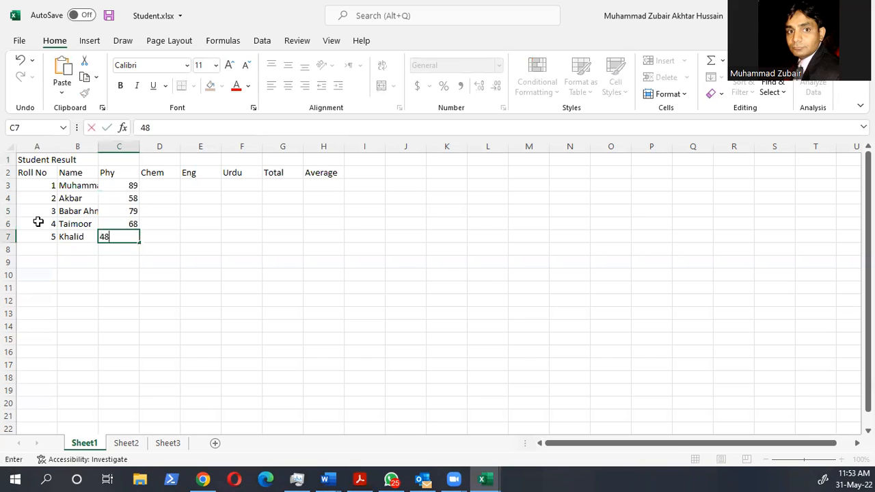
{"action": "key", "text": "Tab"}
Enter the Chem marks 98, 65, 75, 95 and 68 in cells D3 to D7
{"action": "key", "text": "Up"}
{"action": "key", "text": "Up"}
{"action": "key", "text": "Up"}
{"action": "key", "text": "Up"}
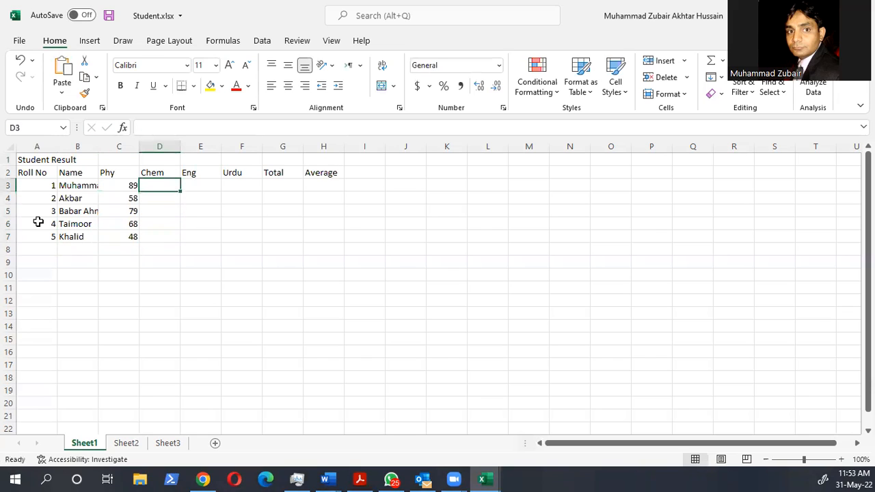
{"action": "type", "text": "98"}
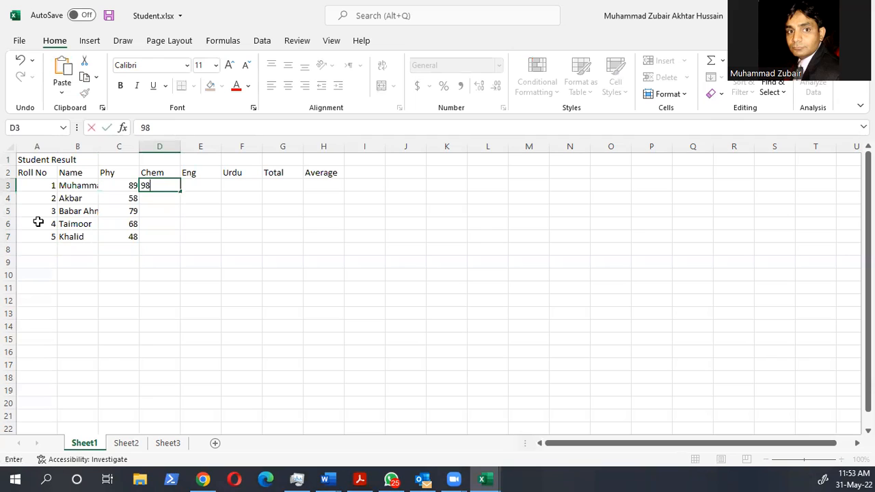
{"action": "key", "text": "Return"}
{"action": "type", "text": "65"}
{"action": "key", "text": "Return"}
{"action": "type", "text": "75"}
{"action": "key", "text": "Return"}
{"action": "type", "text": "95"}
{"action": "key", "text": "Return"}
{"action": "type", "text": "68"}
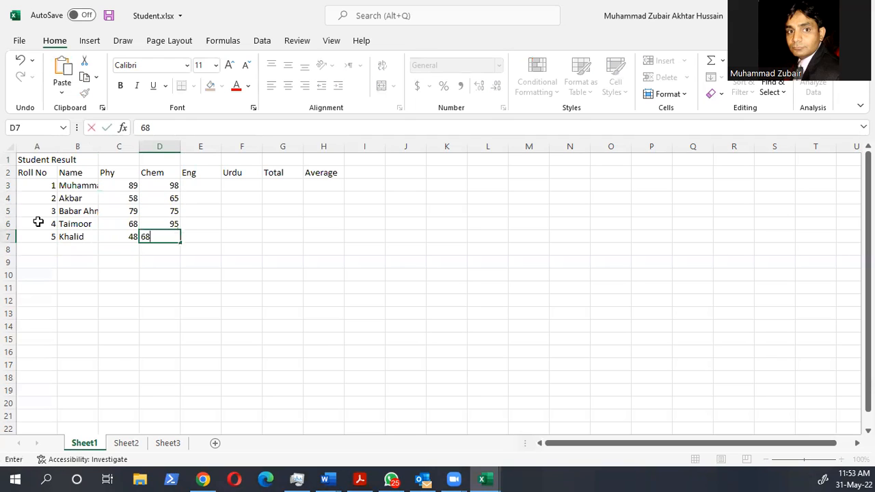
Enter the Eng marks 76, 58, 49, 63 and 96 in cells E3 to E7
{"action": "key", "text": "Tab"}
{"action": "key", "text": "Up"}
{"action": "key", "text": "Up"}
{"action": "key", "text": "Up"}
{"action": "key", "text": "Up"}
{"action": "type", "text": "76"}
{"action": "key", "text": "Return"}
{"action": "type", "text": "58"}
{"action": "key", "text": "Return"}
{"action": "type", "text": "49"}
{"action": "key", "text": "Return"}
{"action": "type", "text": "63"}
{"action": "key", "text": "Return"}
{"action": "type", "text": "96"}
{"action": "key", "text": "Return"}
Enter the Urdu marks 97, 64, 98, 94 and 59 in cells F3 to F7
{"action": "key", "text": "Right"}
{"action": "key", "text": "Up"}
{"action": "key", "text": "Up"}
{"action": "key", "text": "Up"}
{"action": "key", "text": "Up"}
{"action": "key", "text": "Up"}
{"action": "type", "text": "97"}
{"action": "key", "text": "Return"}
{"action": "type", "text": "64"}
{"action": "key", "text": "Return"}
{"action": "type", "text": "98"}
{"action": "key", "text": "Return"}
{"action": "type", "text": "94"}
{"action": "key", "text": "Return"}
{"action": "type", "text": "59"}
{"action": "key", "text": "Return"}
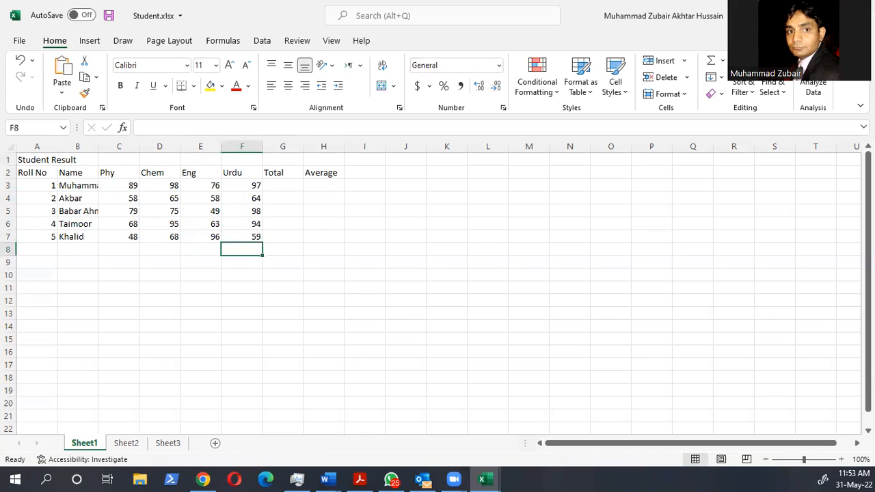
Widen column B so that the full student names fit under the Name heading
{"action": "left_click", "coordinate": [63, 186]}
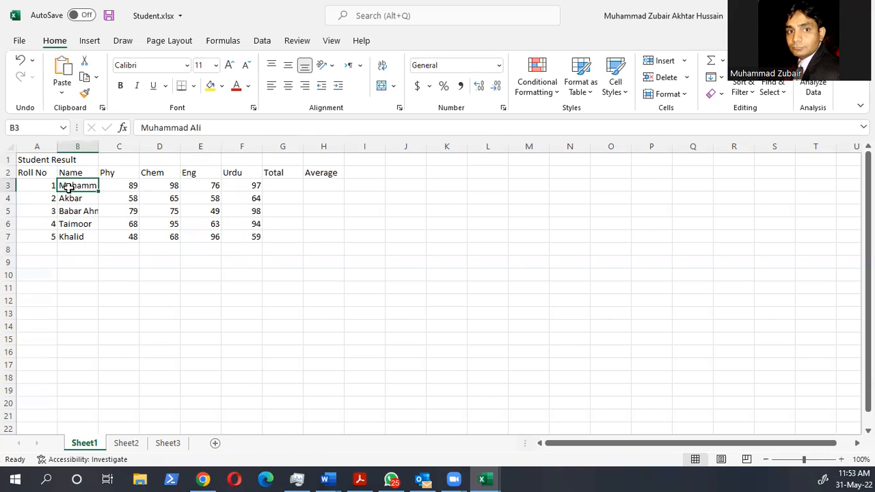
{"action": "left_click", "coordinate": [113, 184]}
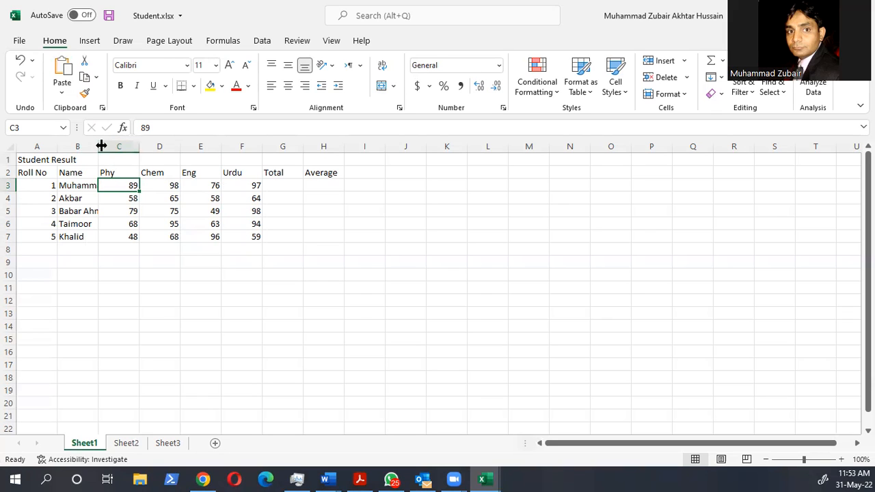
{"action": "left_click_drag", "start_coordinate": [99, 145], "coordinate": [132, 145]}
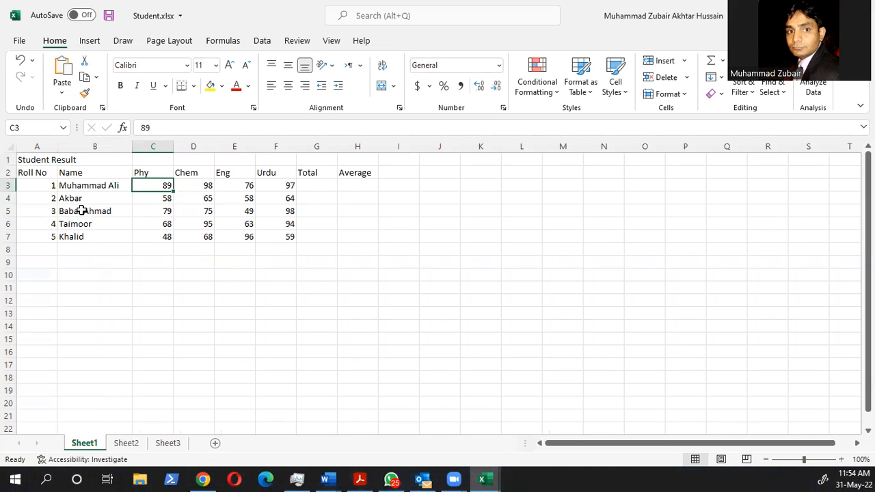
Select cell A1, columns K, N and A, and rows 10 and 3 to examine the sheet's columns and rows
{"action": "left_click", "coordinate": [30, 158]}
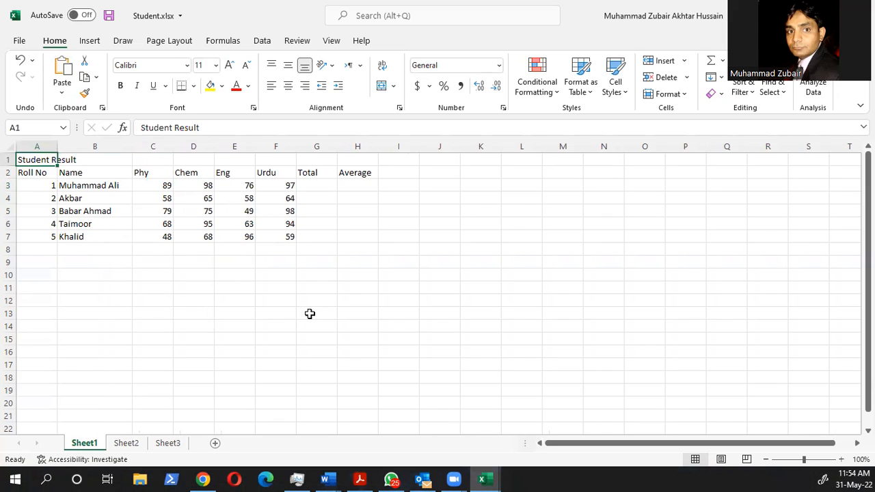
{"action": "left_click", "coordinate": [484, 140]}
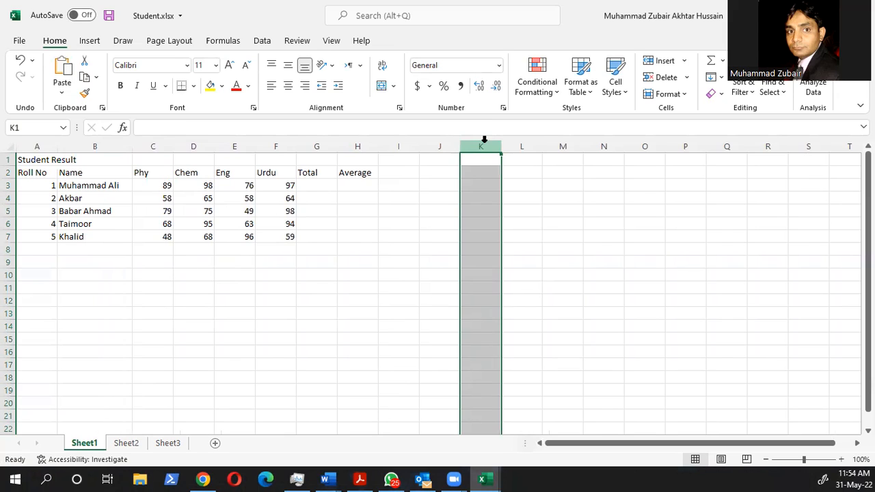
{"action": "left_click", "coordinate": [604, 141]}
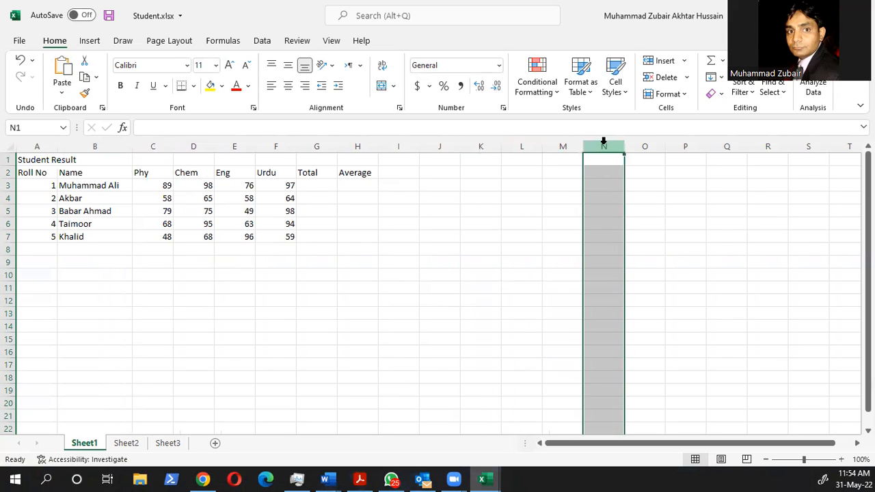
{"action": "left_click", "coordinate": [33, 142]}
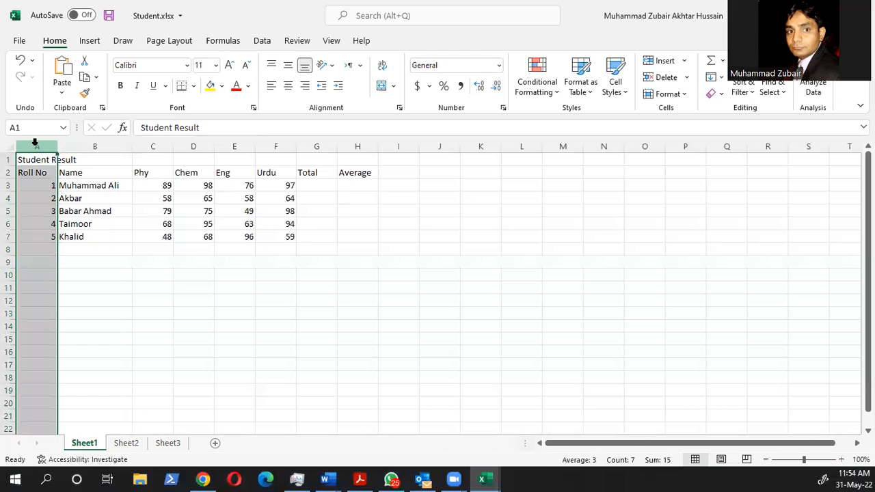
{"action": "left_click", "coordinate": [9, 275]}
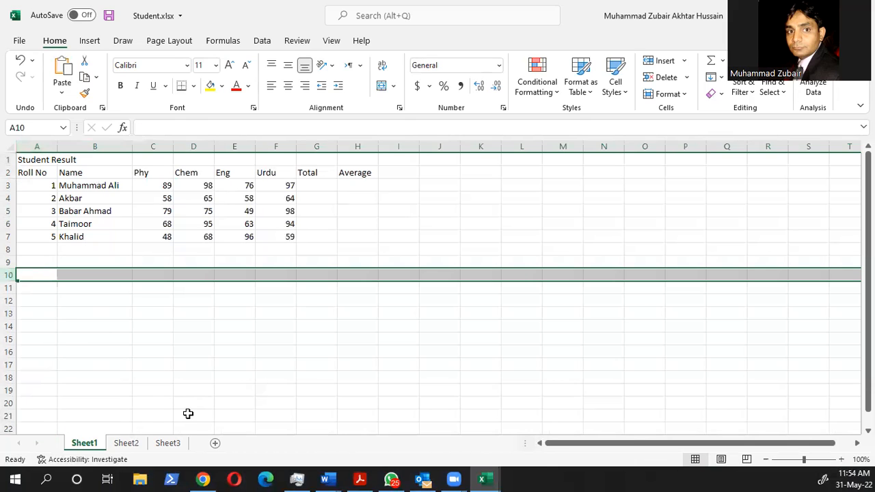
{"action": "left_click", "coordinate": [8, 185]}
Select the empty cells K11, O6 and L11 one after another to check their cell addresses
{"action": "left_click", "coordinate": [472, 289]}
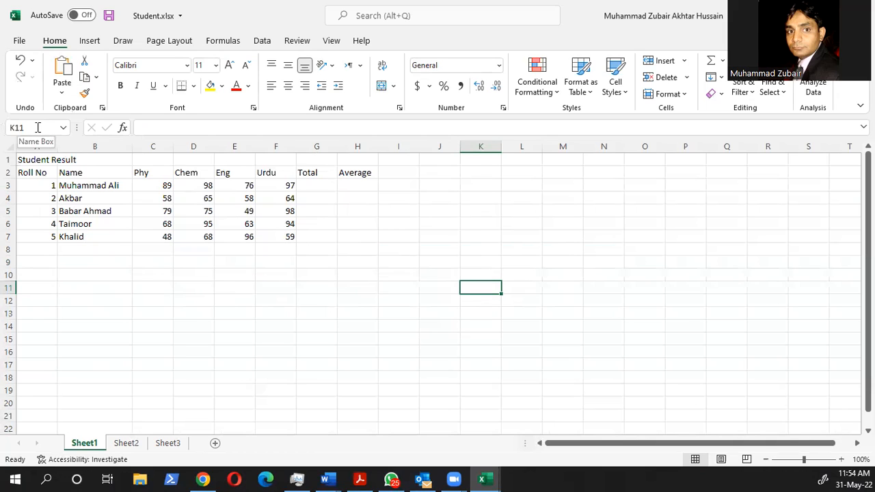
{"action": "left_click", "coordinate": [664, 223]}
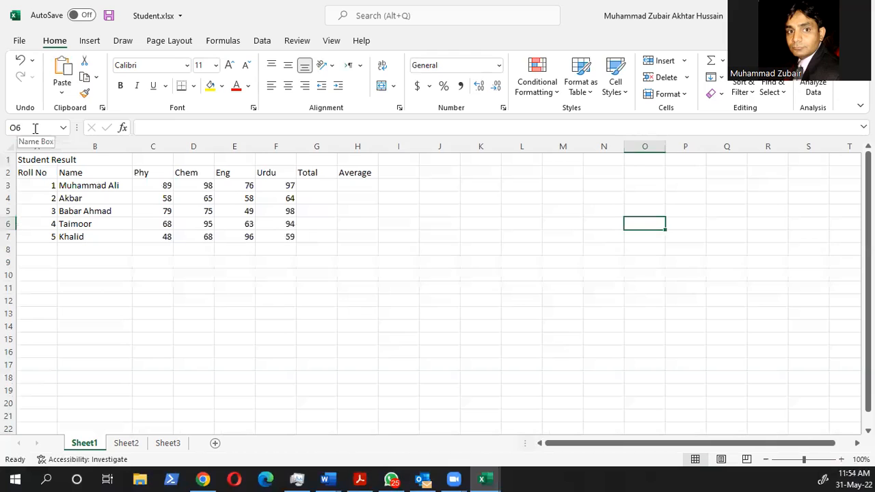
{"action": "left_click", "coordinate": [523, 291]}
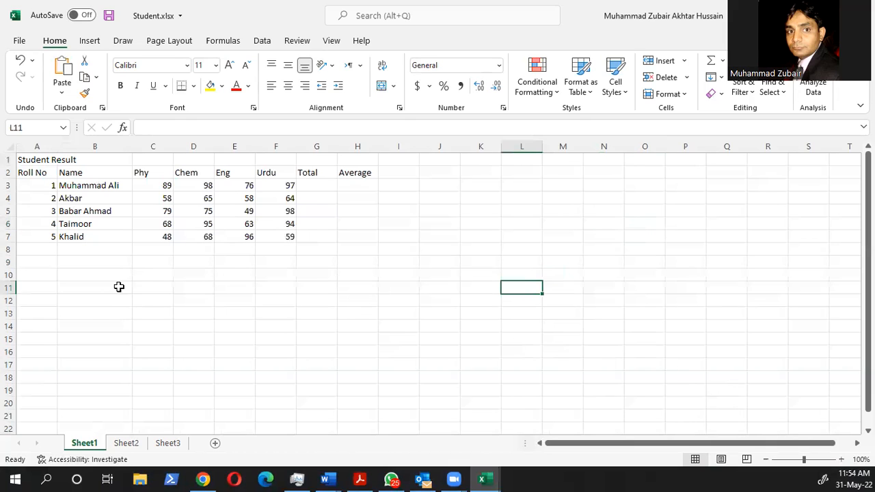
Select A1, B1, A1 again, F7 and I10 to compare the actual contents of each cell
{"action": "left_click", "coordinate": [33, 161]}
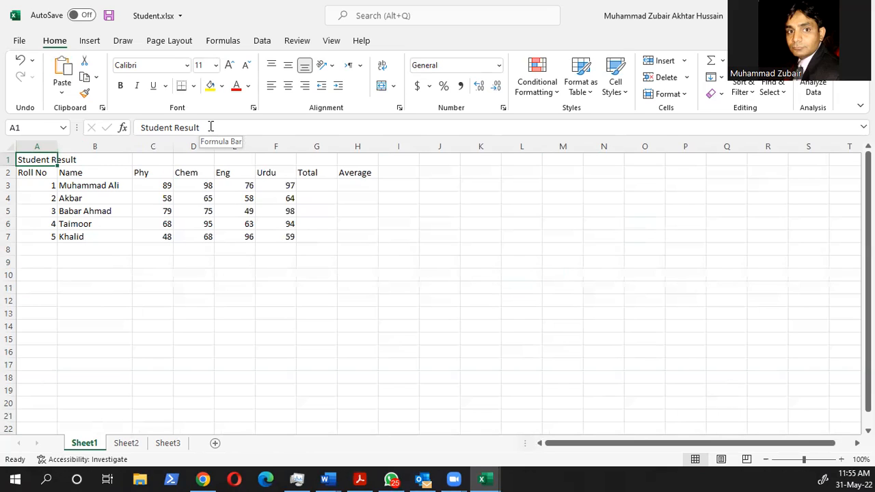
{"action": "left_click", "coordinate": [79, 159]}
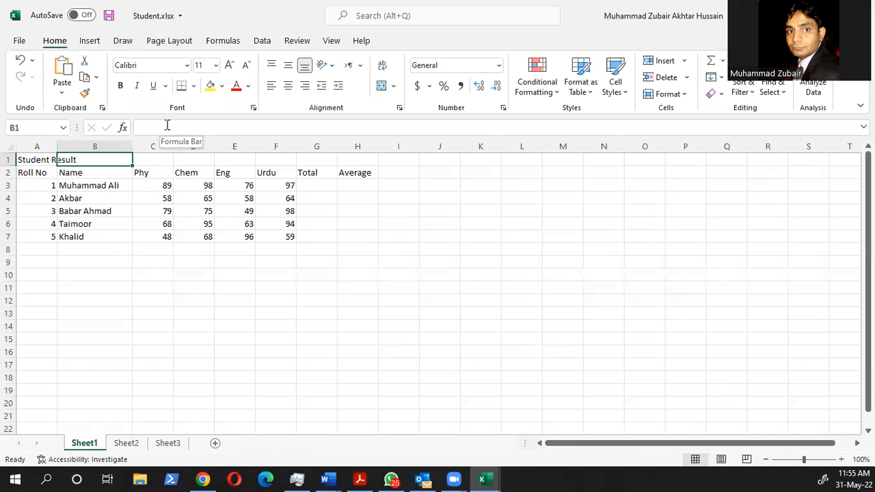
{"action": "left_click", "coordinate": [36, 160]}
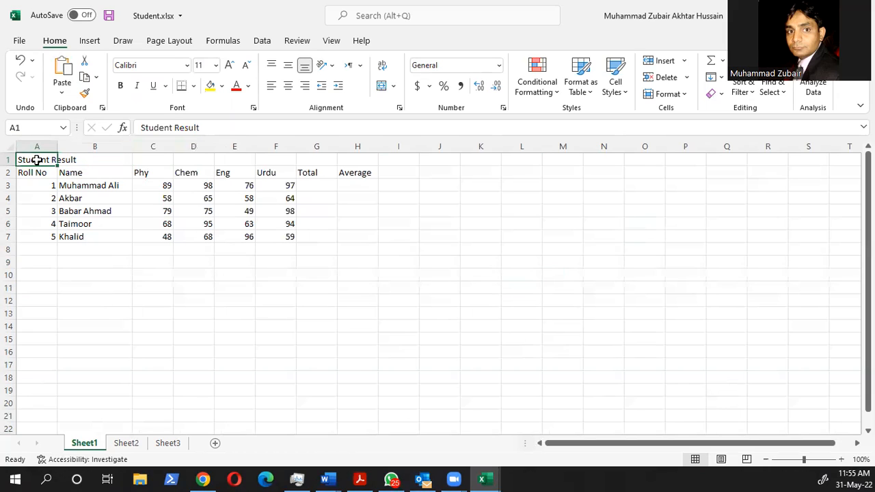
{"action": "left_click", "coordinate": [270, 233]}
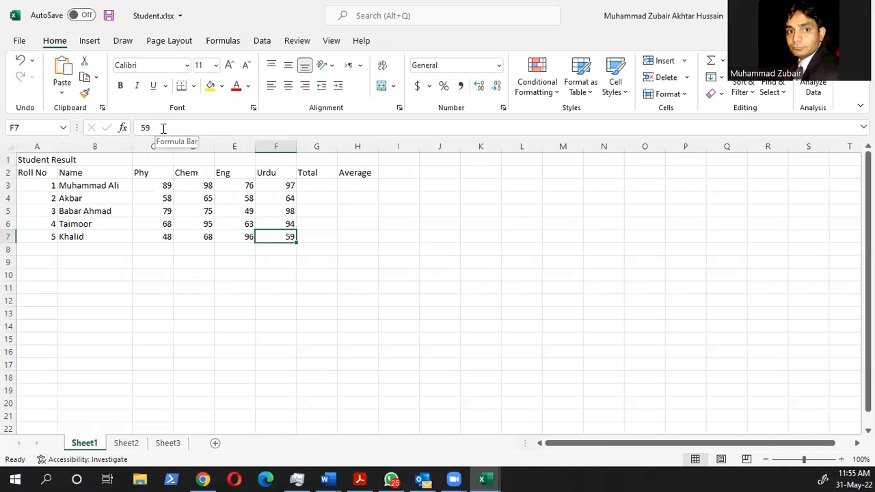
{"action": "left_click", "coordinate": [395, 274]}
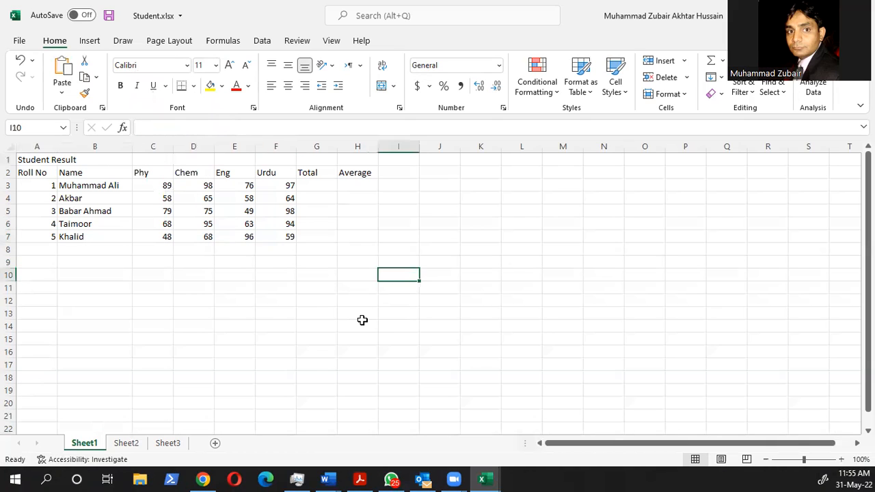
Format the Student Result title in A1 as Calibri Light, size 22, with red text
{"action": "left_click", "coordinate": [28, 157]}
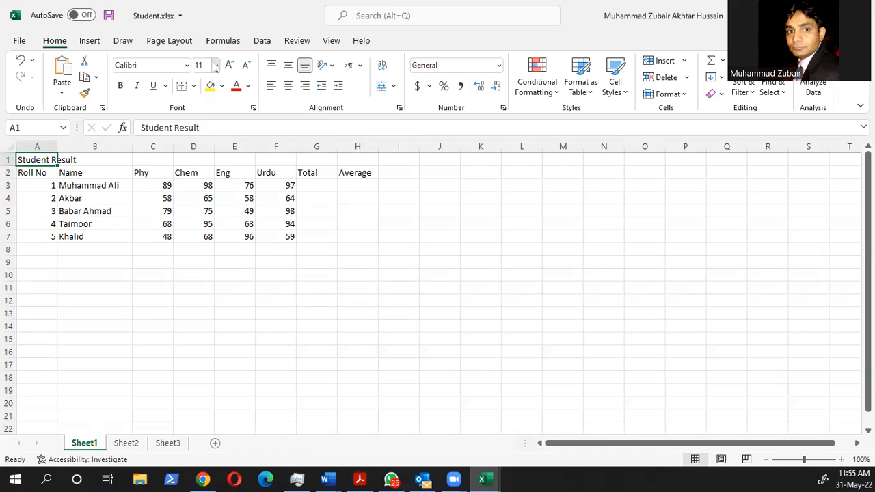
{"action": "left_click", "coordinate": [216, 65]}
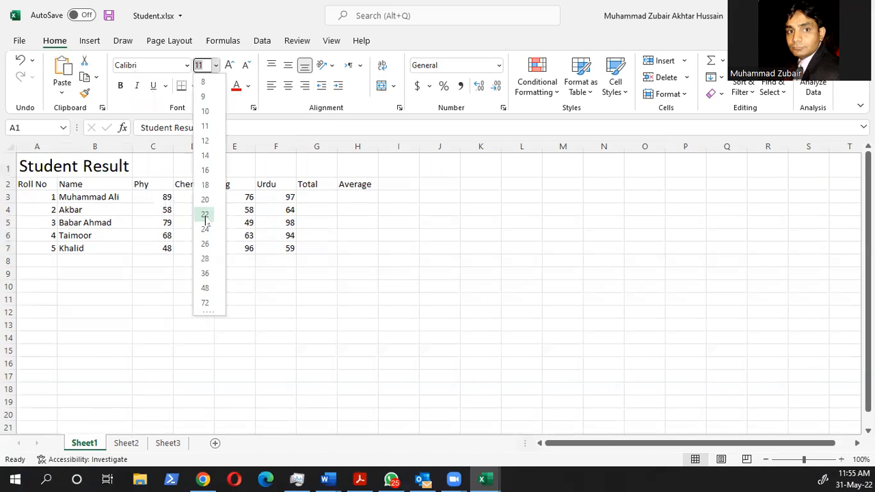
{"action": "left_click", "coordinate": [205, 215]}
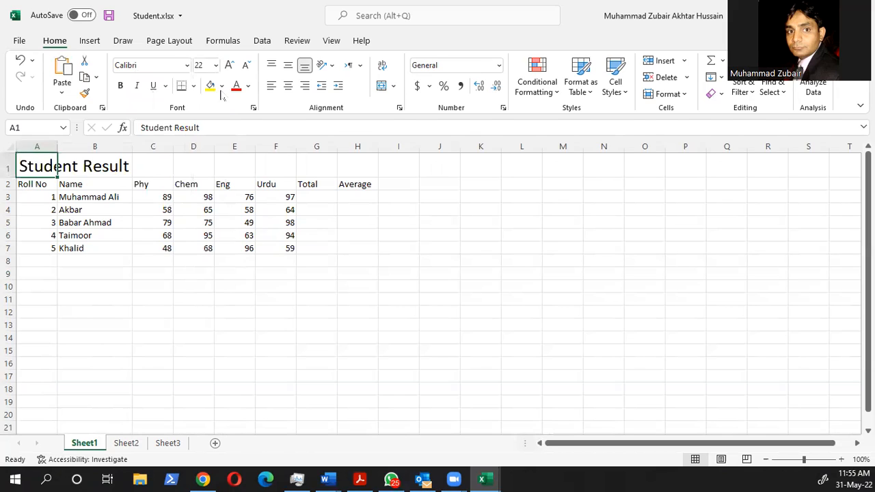
{"action": "left_click", "coordinate": [187, 65]}
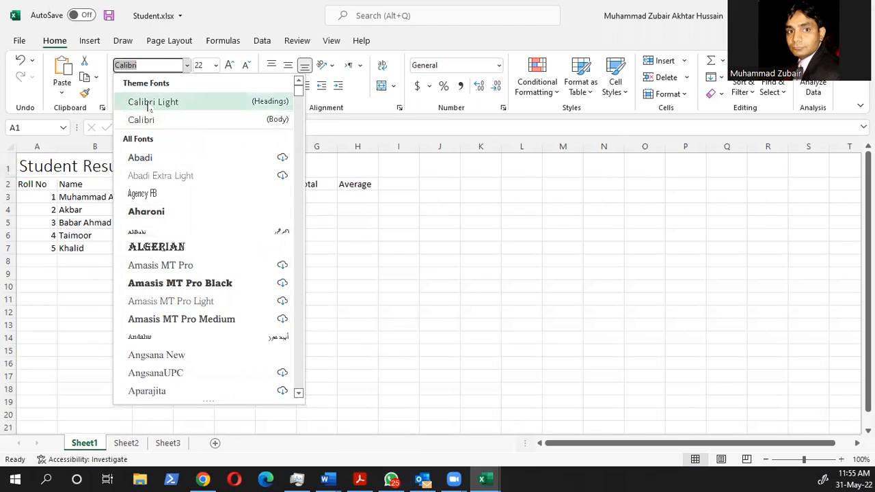
{"action": "left_click", "coordinate": [145, 102]}
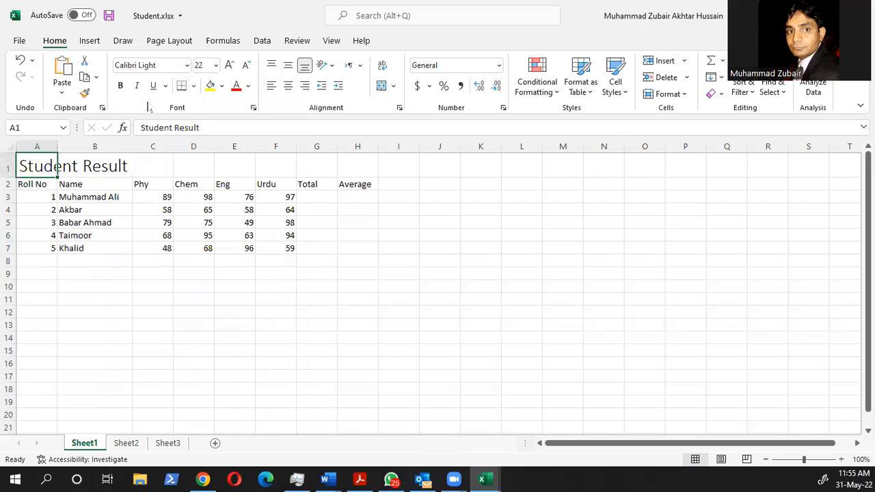
{"action": "left_click", "coordinate": [236, 87]}
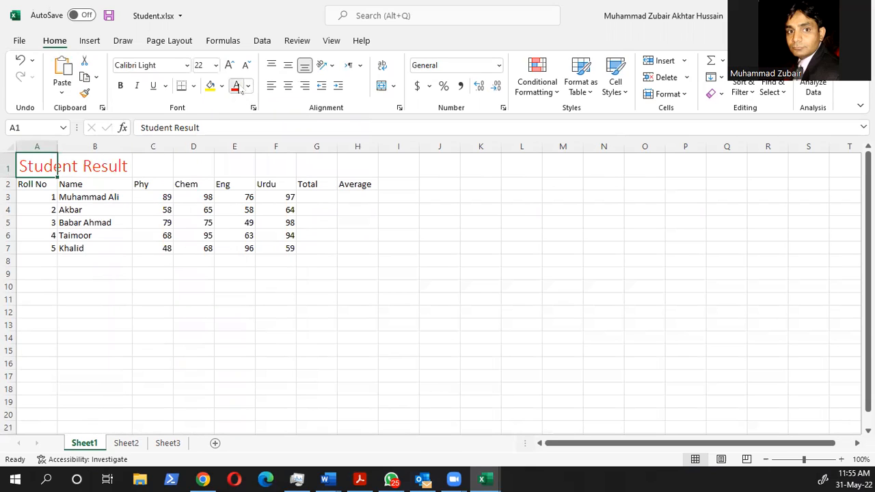
Fill the title cells A1 to H1 with yellow, replacing it with the lighter blue theme colour
{"action": "left_click", "coordinate": [211, 89]}
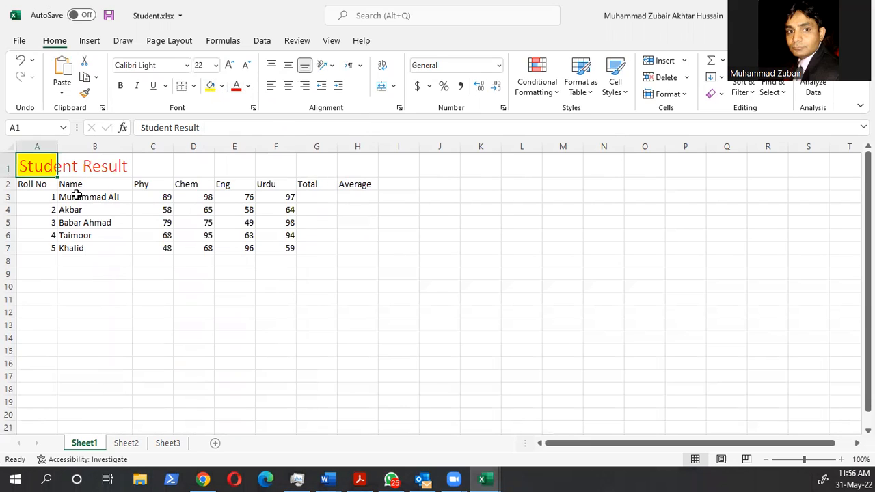
{"action": "left_click_drag", "start_coordinate": [38, 166], "coordinate": [342, 168]}
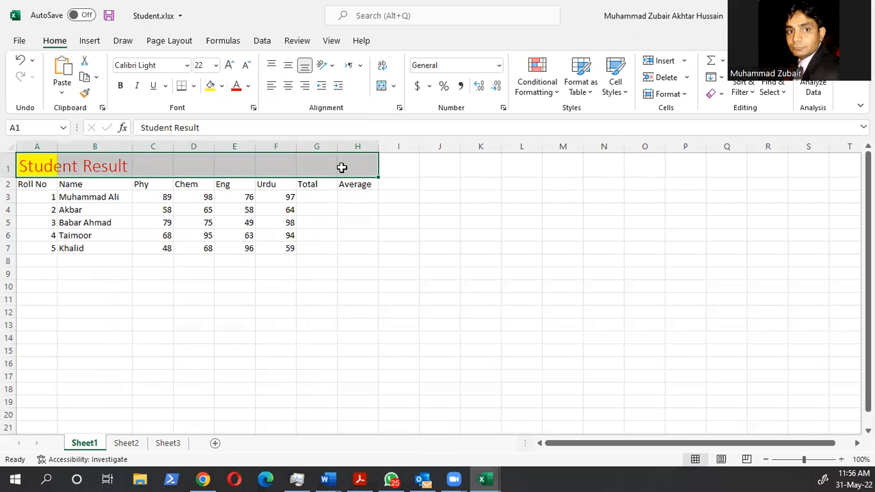
{"action": "left_click", "coordinate": [211, 87]}
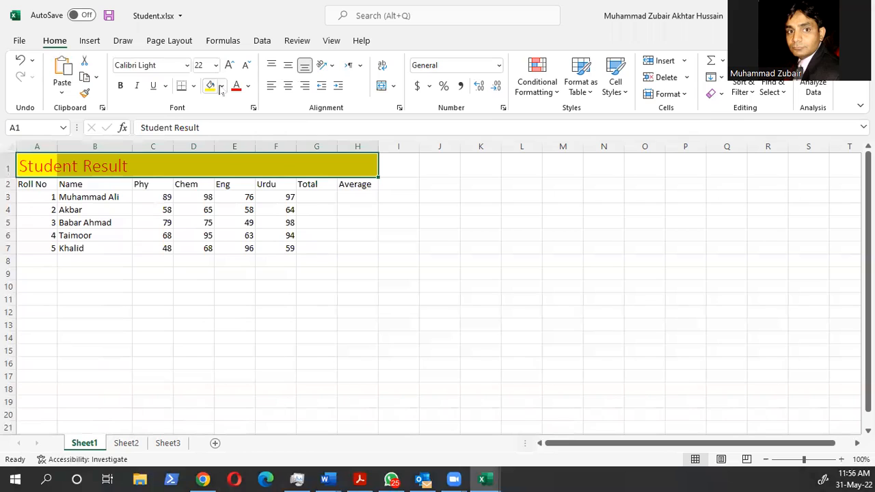
{"action": "left_click", "coordinate": [223, 86]}
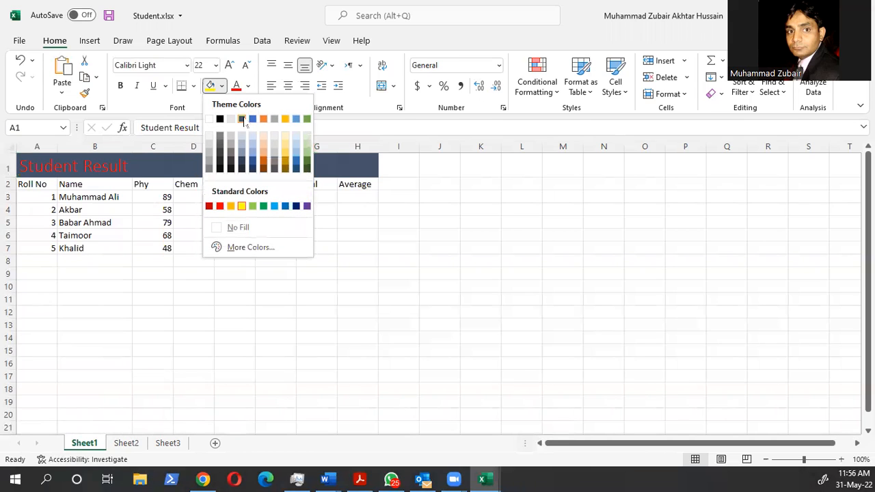
{"action": "left_click", "coordinate": [296, 120]}
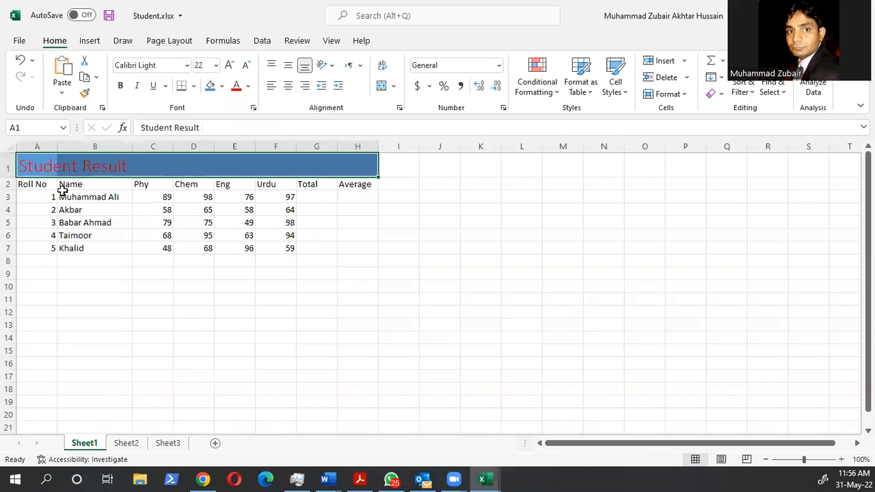
Make the headings in A2 to H2 bold with the darker blue theme colour for the text
{"action": "left_click_drag", "start_coordinate": [39, 185], "coordinate": [352, 183]}
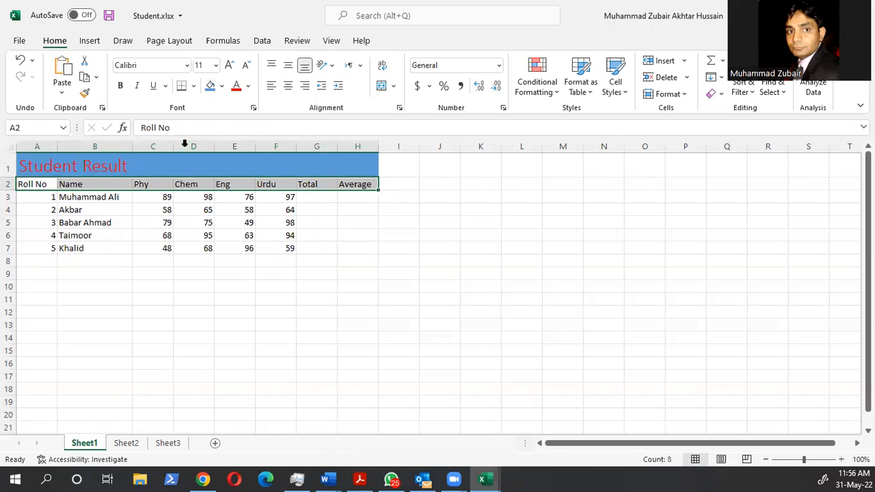
{"action": "left_click", "coordinate": [121, 89]}
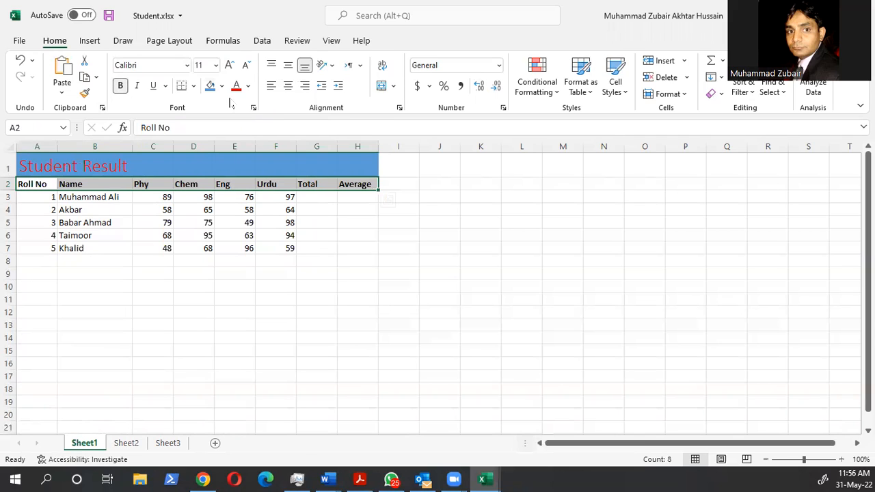
{"action": "left_click", "coordinate": [248, 86]}
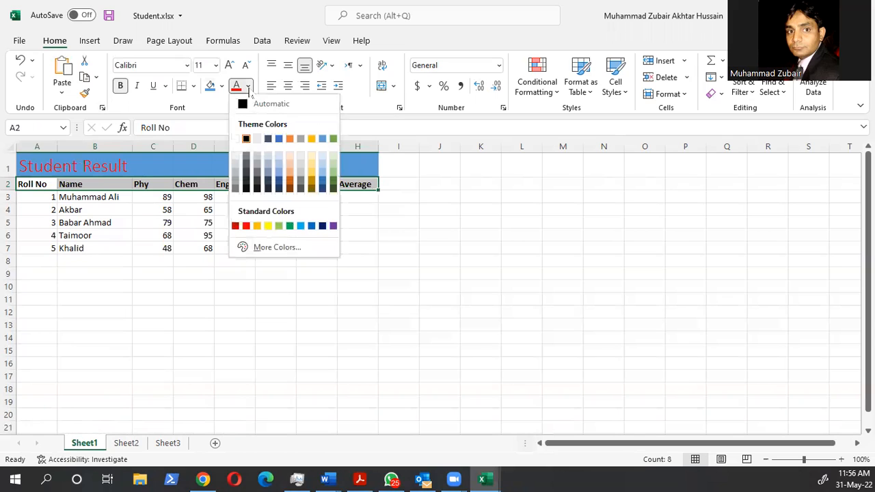
{"action": "left_click", "coordinate": [279, 139]}
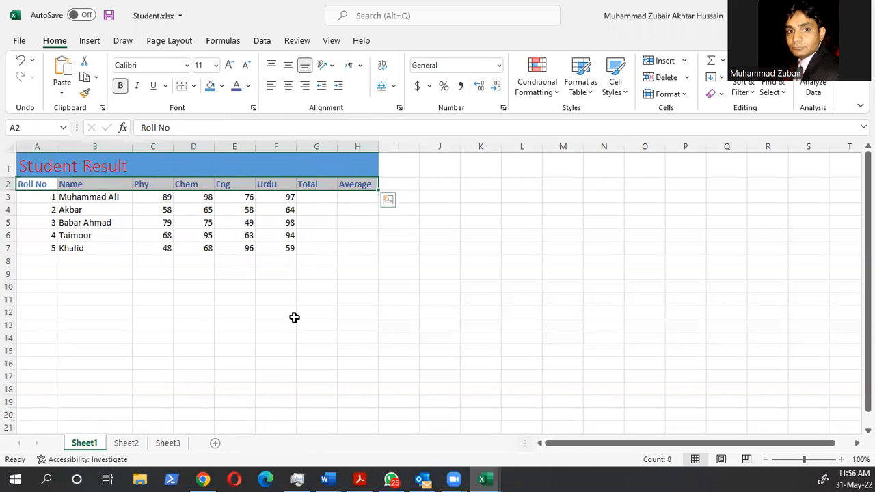
Fill the heading cells A2 to H2 with the lightest tint of the darker blue theme colour
{"action": "left_click", "coordinate": [221, 86]}
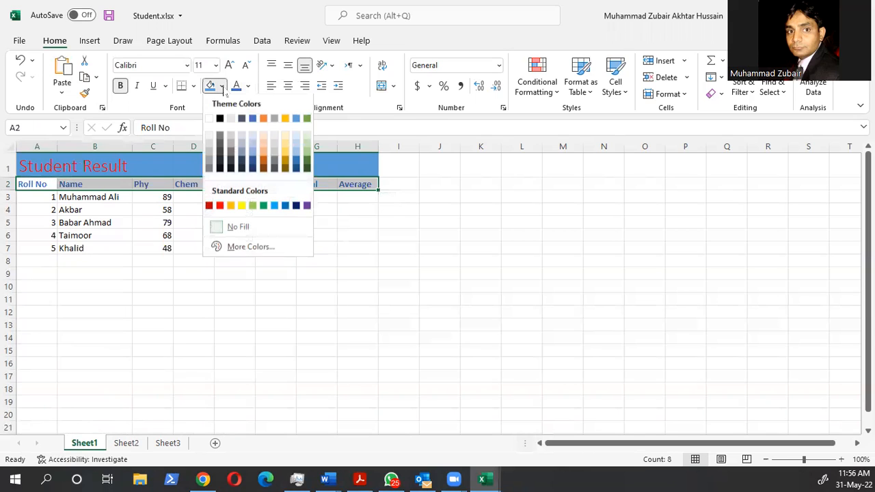
{"action": "left_click", "coordinate": [253, 140]}
{"action": "left_click", "coordinate": [232, 210]}
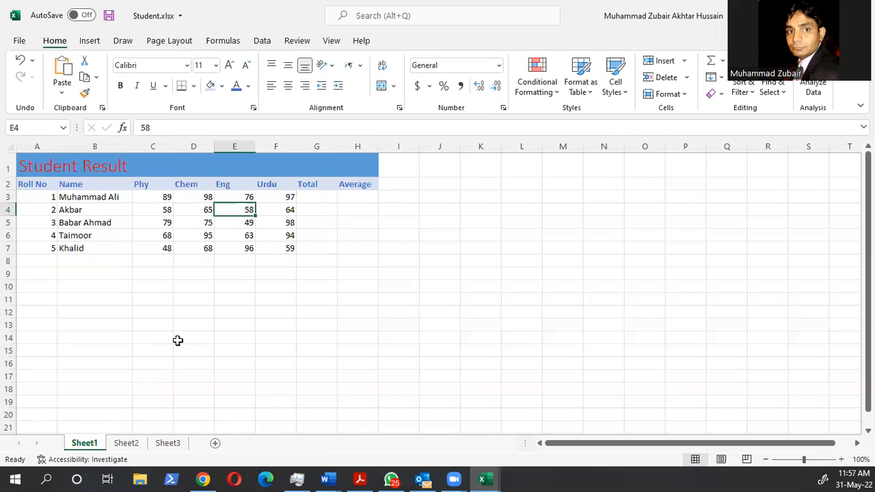
Save the formatting changes to the Student.xlsx workbook
{"action": "left_click", "coordinate": [109, 15]}
{"action": "left_click", "coordinate": [19, 41]}
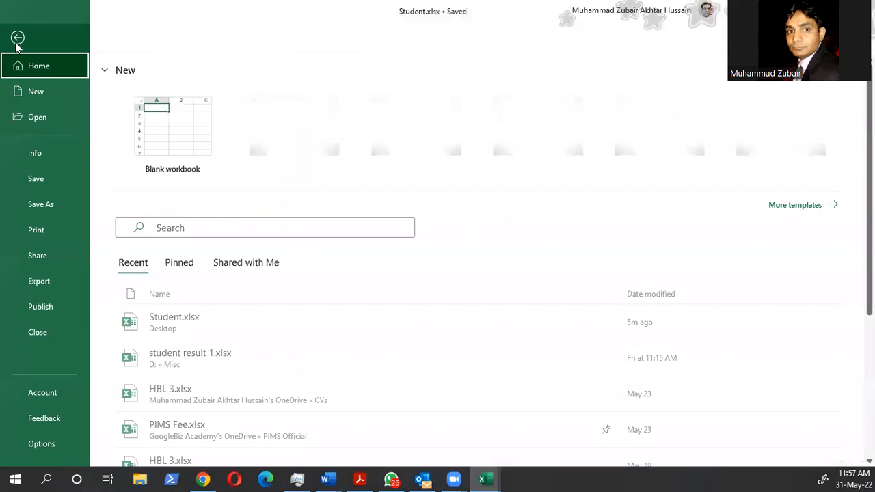
{"action": "left_click", "coordinate": [44, 176]}
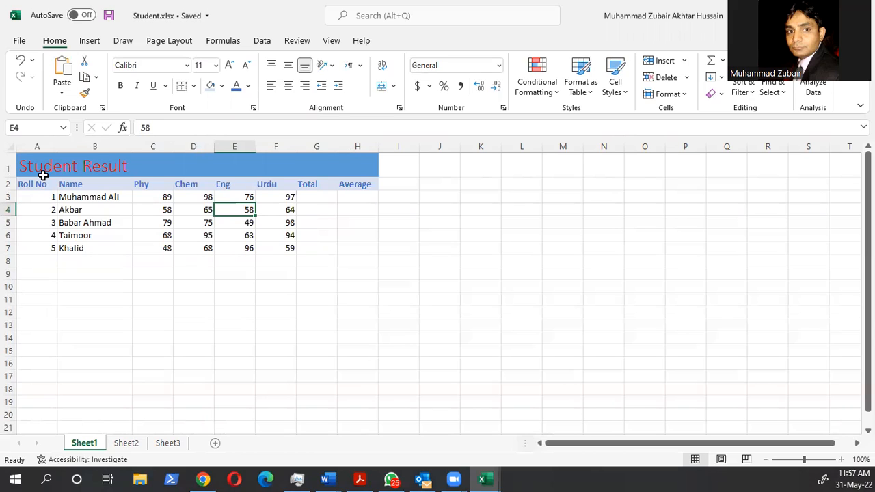
Centre the roll numbers in A3 to A7 and the subject marks in C3 to F7 horizontally
{"action": "left_click", "coordinate": [137, 264]}
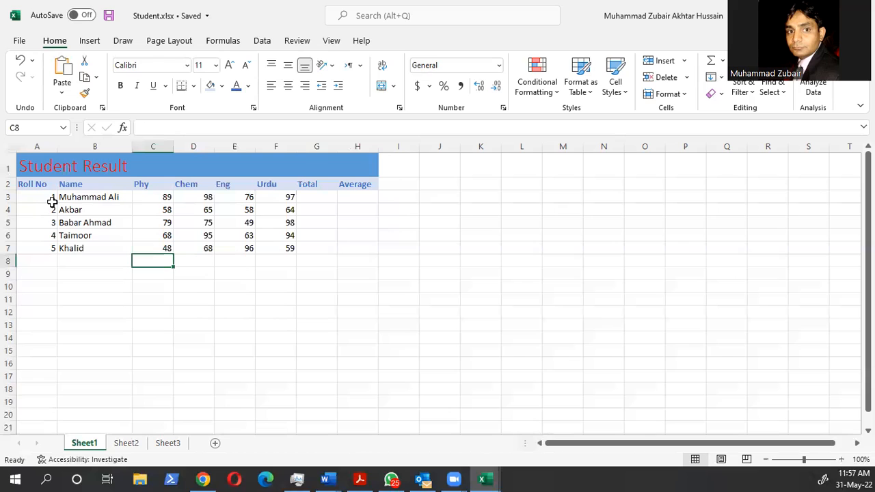
{"action": "left_click_drag", "start_coordinate": [39, 197], "coordinate": [37, 248]}
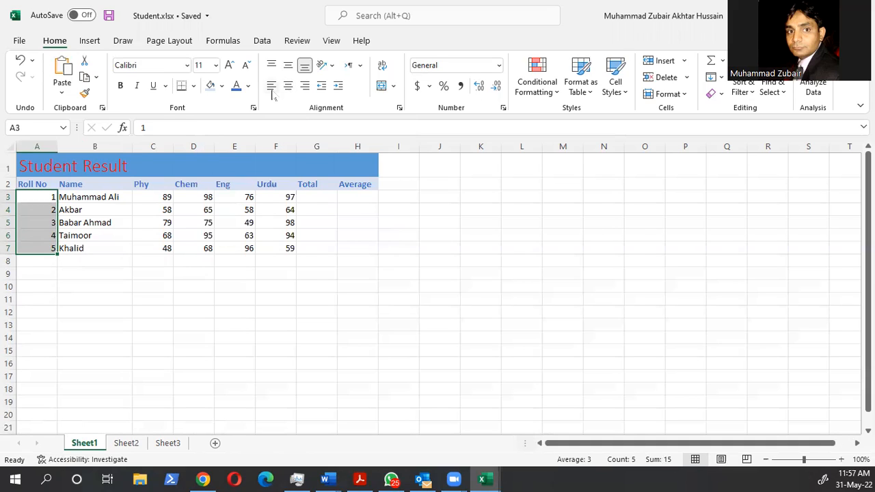
{"action": "left_click", "coordinate": [289, 93]}
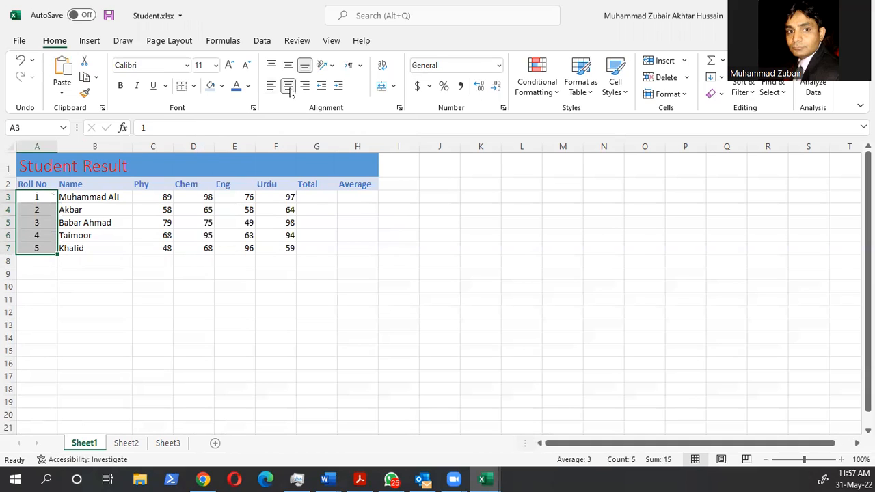
{"action": "left_click_drag", "start_coordinate": [152, 198], "coordinate": [272, 248]}
{"action": "left_click", "coordinate": [289, 89]}
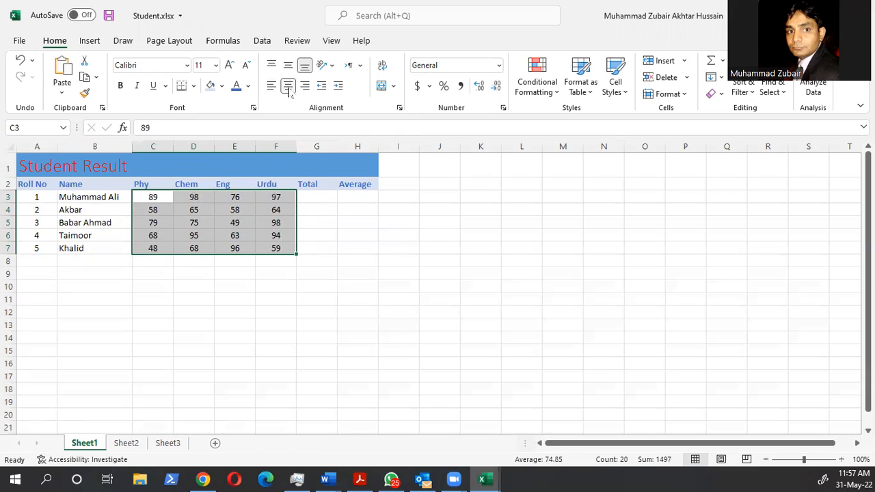
{"action": "left_click", "coordinate": [112, 248]}
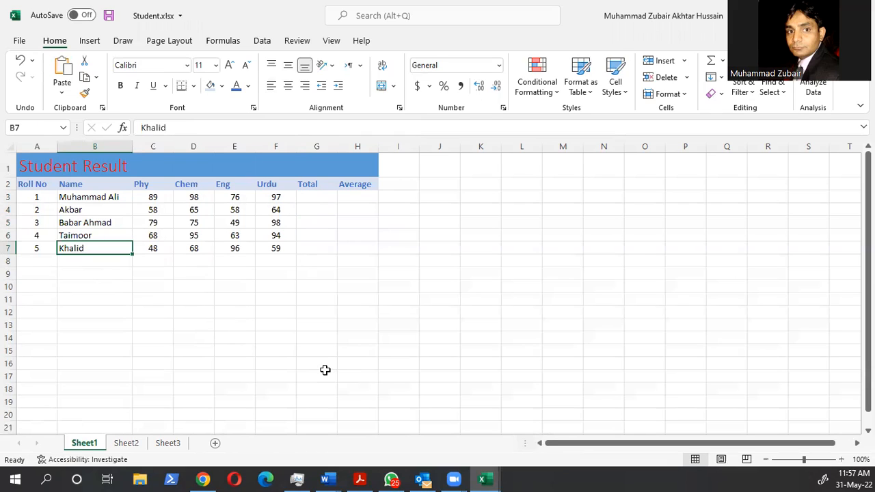
Preview how the result sheet would print on the page, and return to the worksheet
{"action": "left_click", "coordinate": [17, 41]}
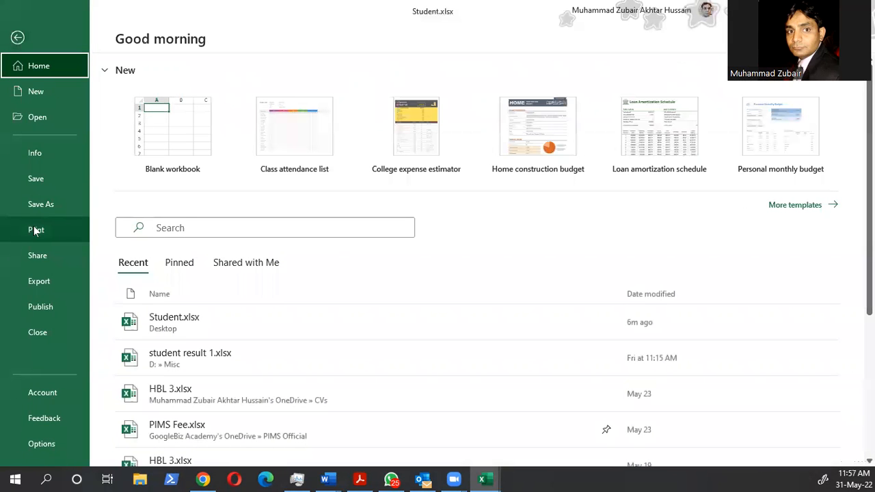
{"action": "left_click", "coordinate": [68, 229]}
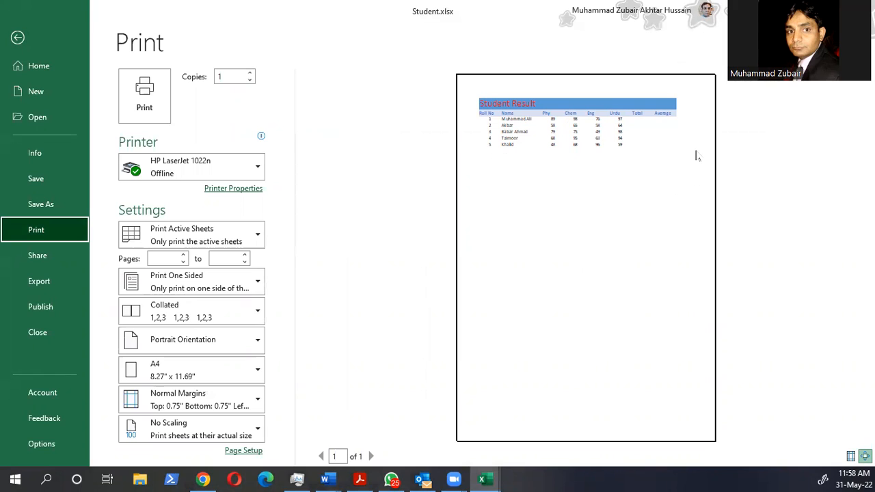
{"action": "left_click", "coordinate": [595, 199]}
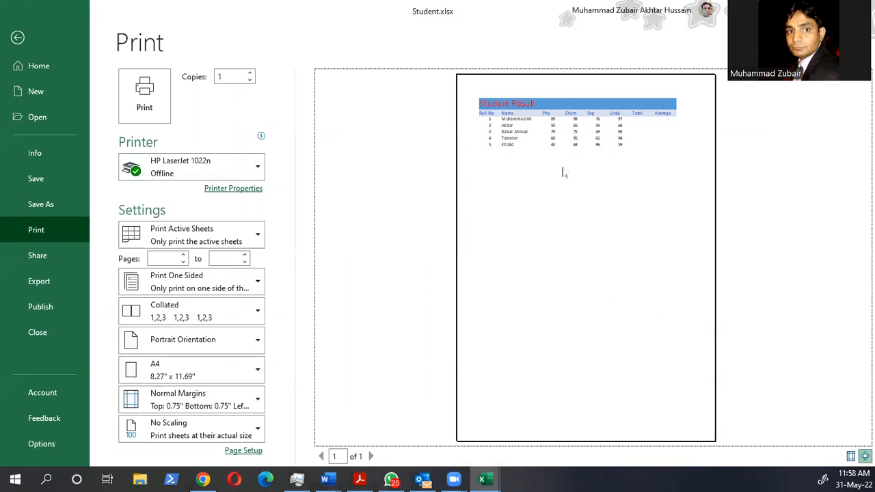
{"action": "left_click", "coordinate": [17, 38]}
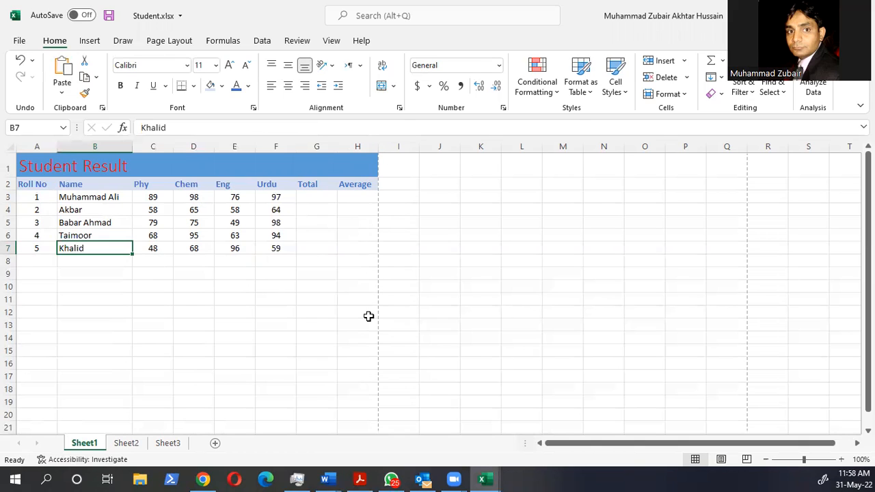
{"action": "left_click", "coordinate": [398, 170]}
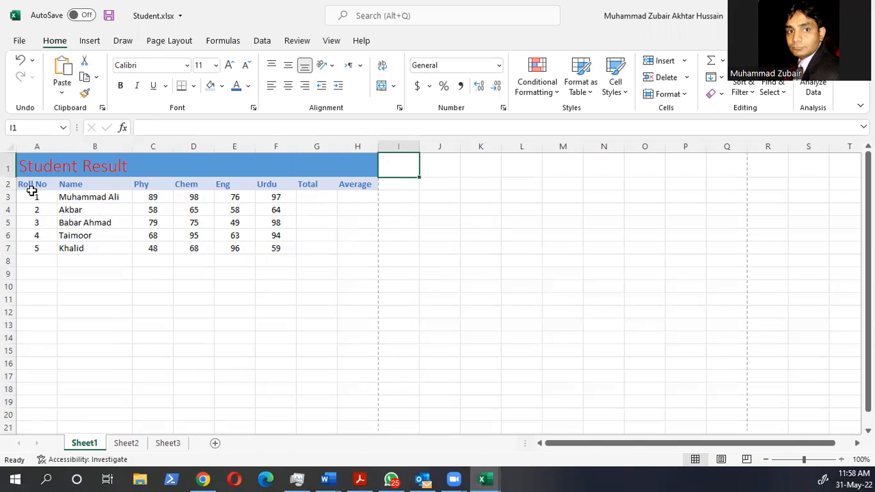
Try the black gridded light table style with headers on A2 to H7, and undo the table formatting
{"action": "left_click_drag", "start_coordinate": [25, 182], "coordinate": [351, 247]}
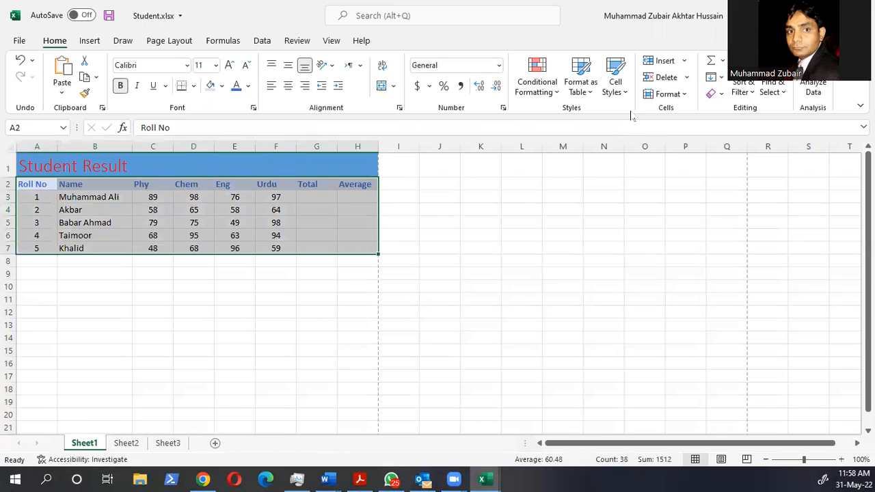
{"action": "left_click", "coordinate": [625, 94]}
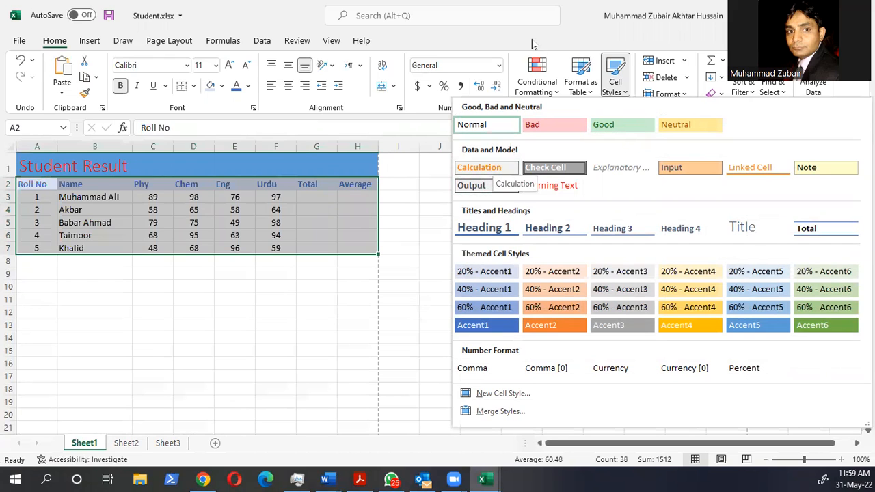
{"action": "left_click", "coordinate": [585, 35]}
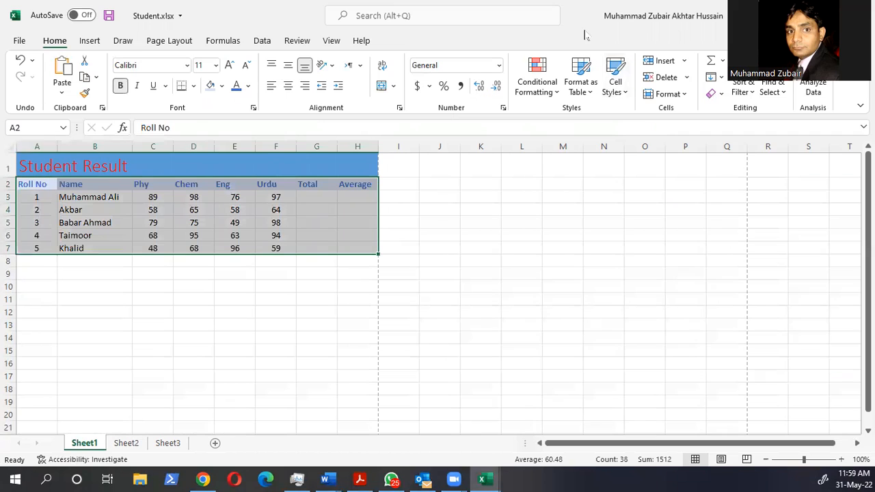
{"action": "left_click", "coordinate": [586, 99]}
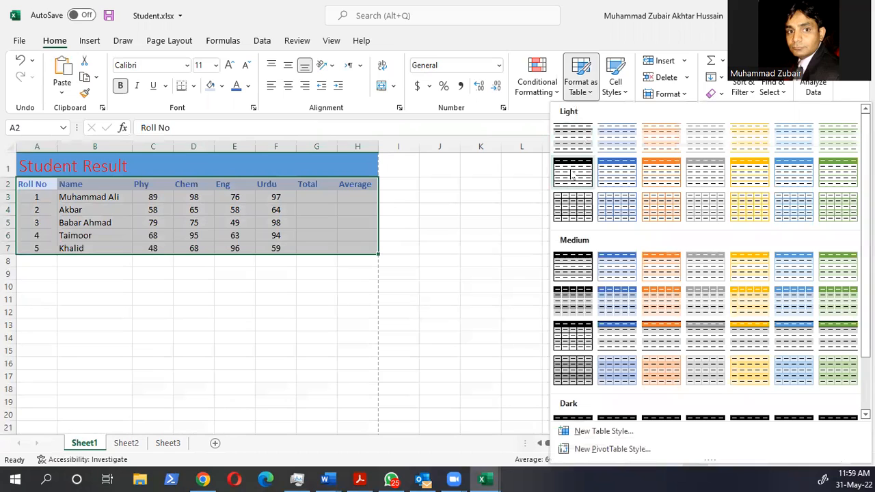
{"action": "left_click", "coordinate": [576, 214]}
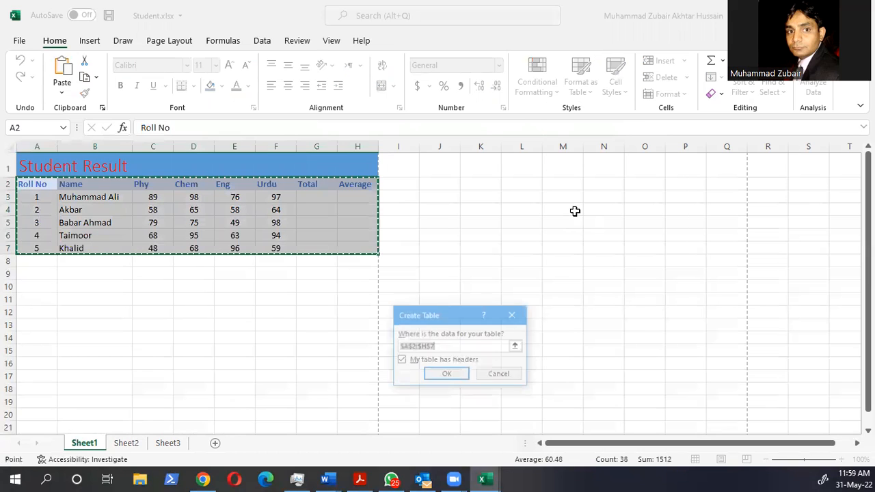
{"action": "left_click", "coordinate": [461, 373]}
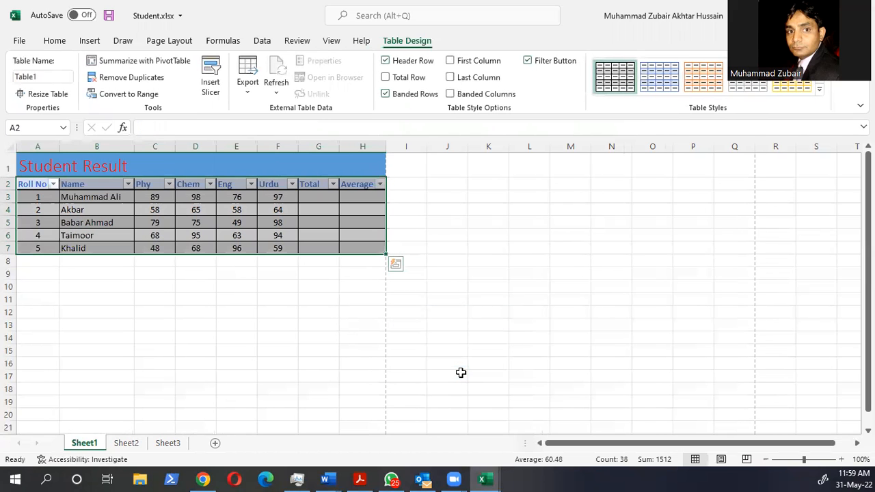
{"action": "key", "text": "ctrl+z"}
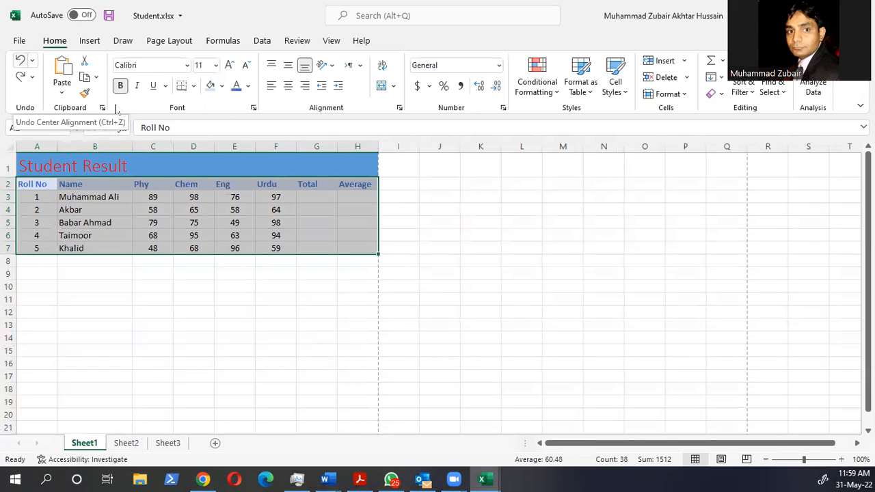
Add outline and inside borders to cells A2 to H7 with the thin solid line in automatic colour
{"action": "left_click", "coordinate": [677, 94]}
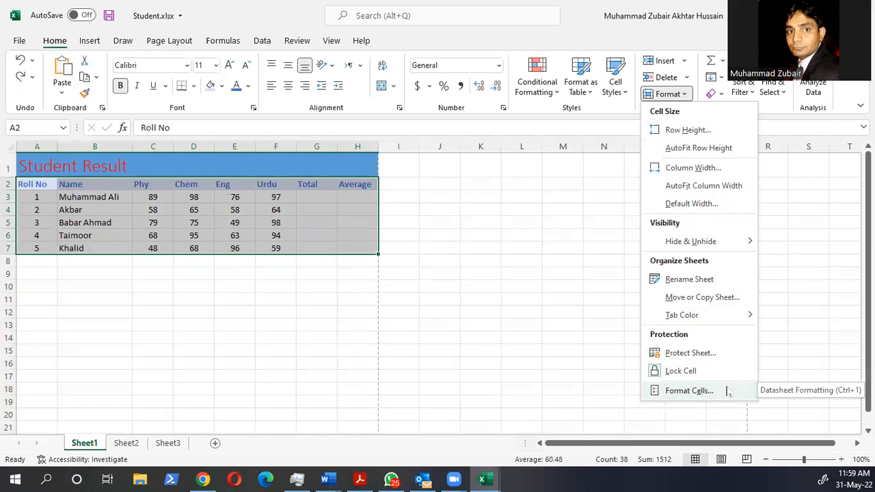
{"action": "left_click", "coordinate": [690, 390]}
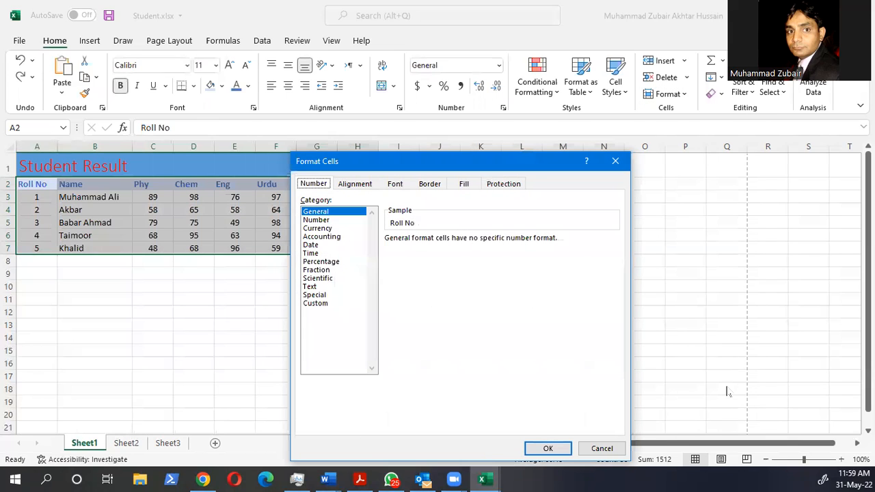
{"action": "left_click", "coordinate": [430, 185]}
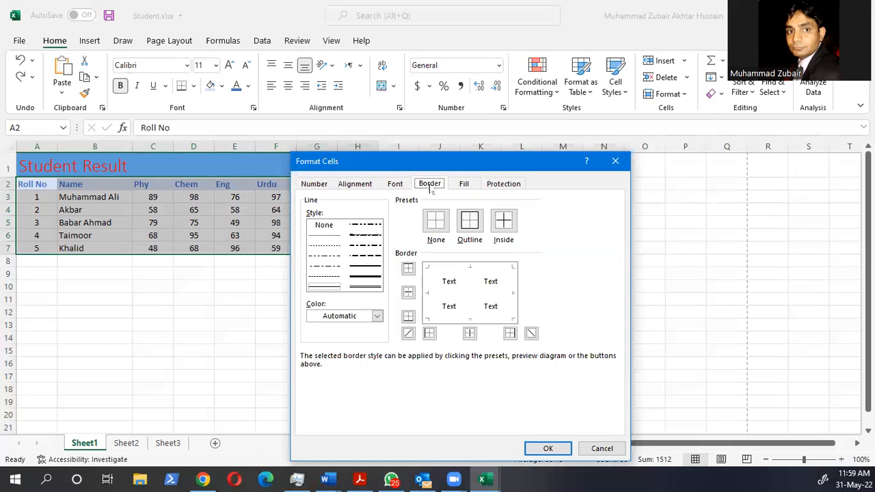
{"action": "left_click", "coordinate": [473, 224]}
{"action": "left_click", "coordinate": [502, 225]}
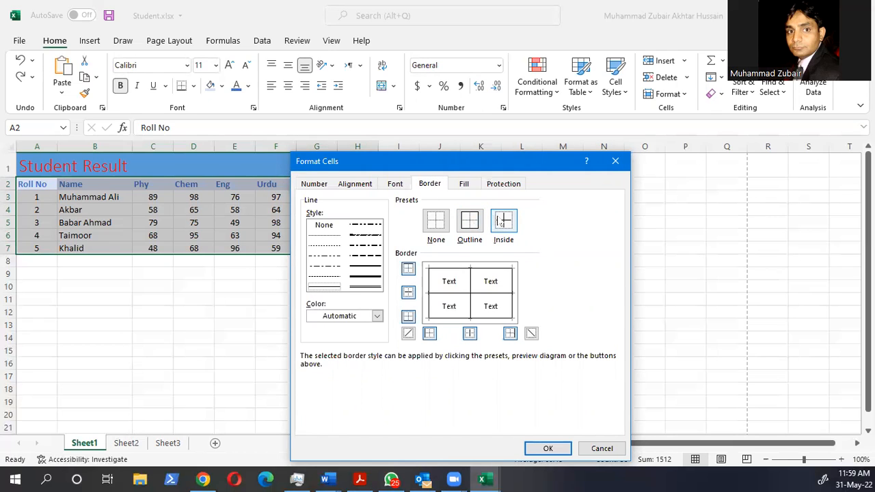
{"action": "left_click", "coordinate": [547, 449]}
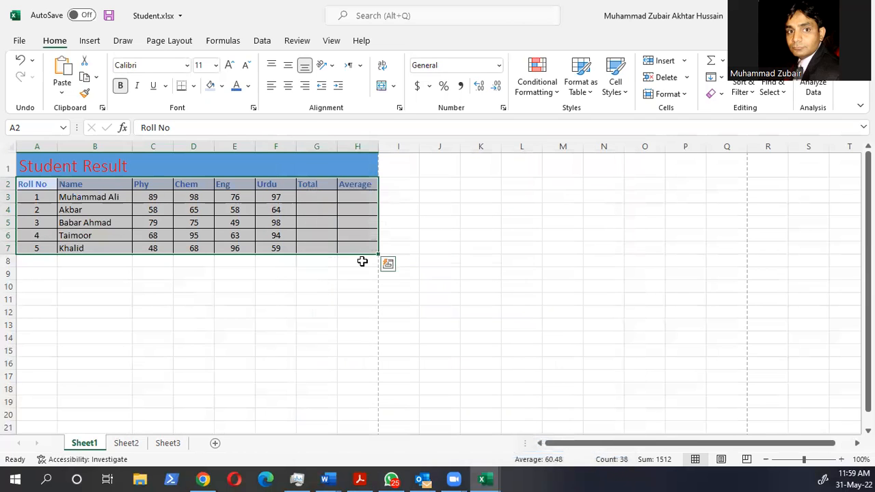
Review the border settings applied to cells A2 to H7 without changing them
{"action": "left_click", "coordinate": [684, 96]}
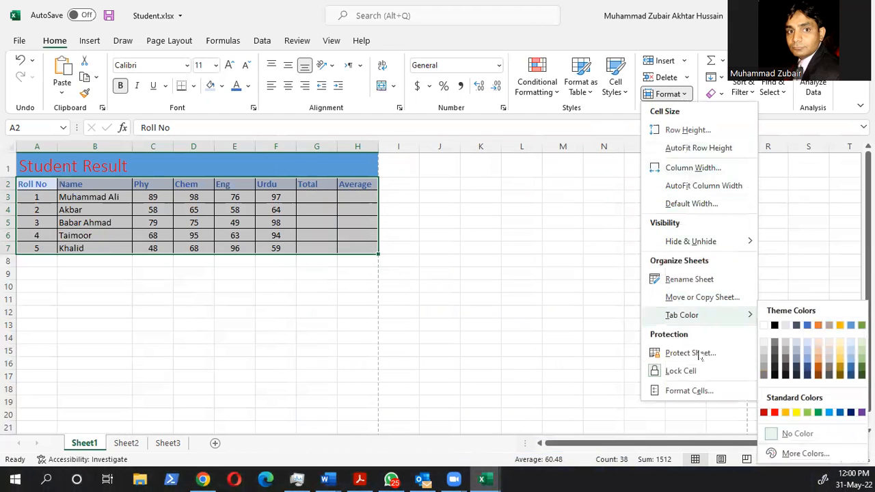
{"action": "left_click", "coordinate": [715, 394]}
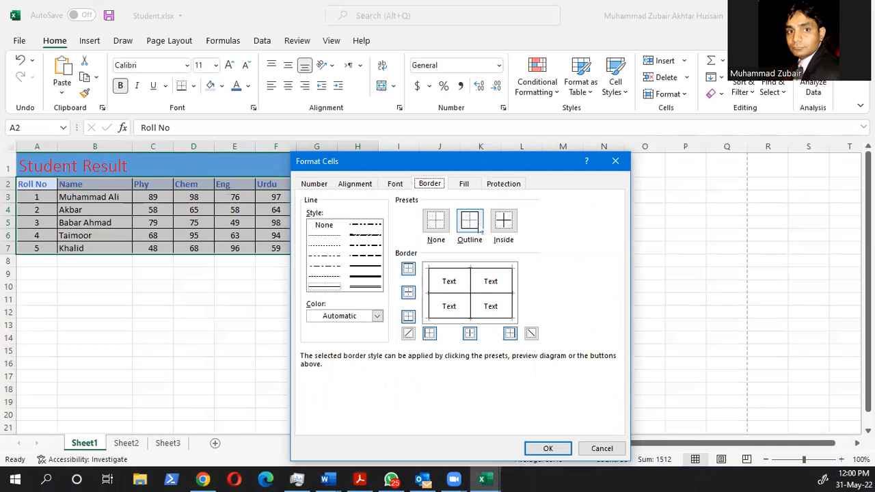
{"action": "left_click", "coordinate": [548, 449]}
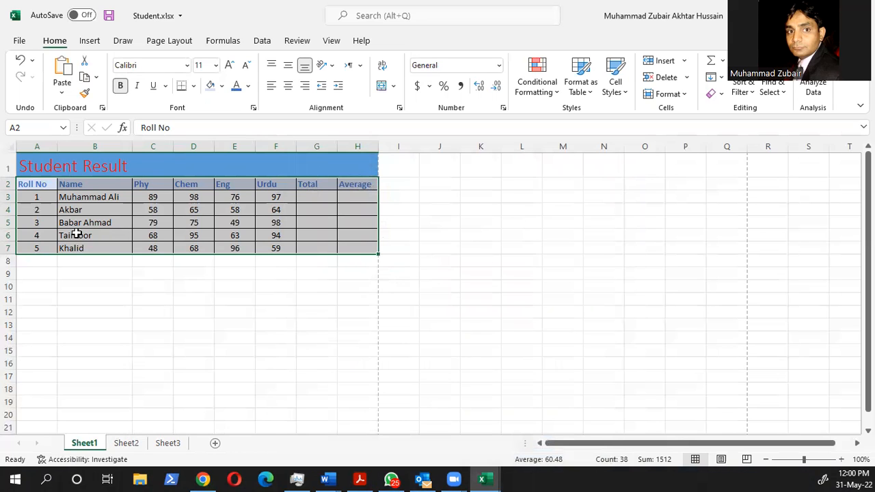
Check the bordered result table in the print preview, and return to the worksheet
{"action": "left_click", "coordinate": [19, 41]}
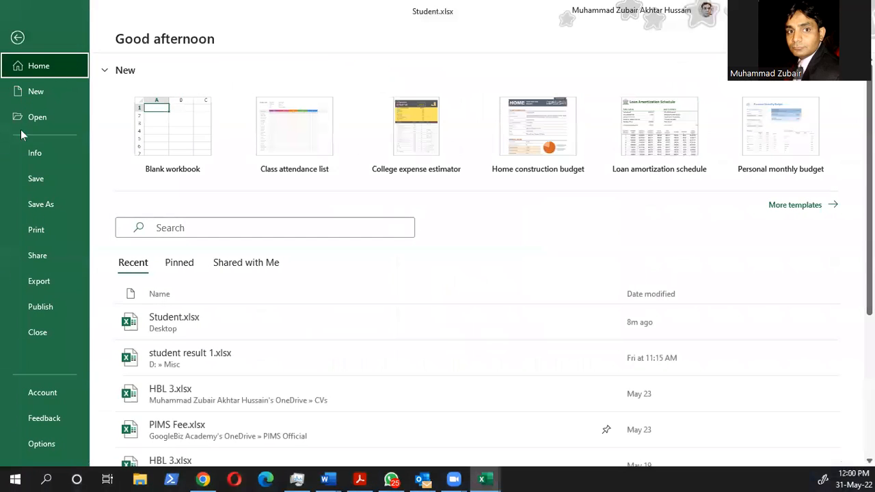
{"action": "left_click", "coordinate": [55, 233]}
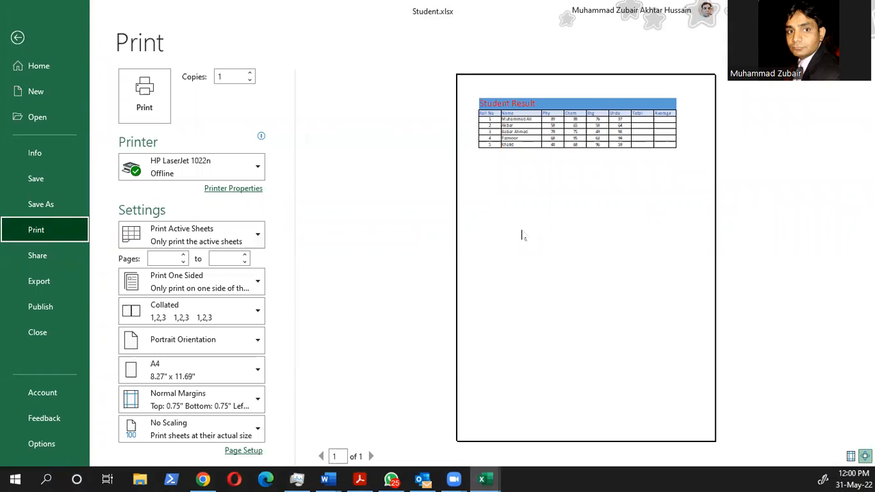
{"action": "left_click", "coordinate": [18, 37]}
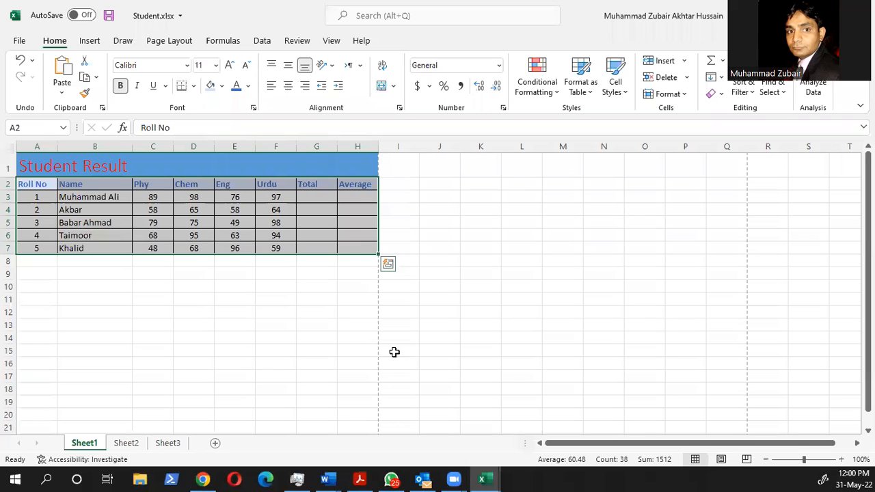
Look at the blank Sheet2 and Sheet3, and delete Sheet2 from the workbook
{"action": "left_click", "coordinate": [129, 446]}
{"action": "left_click", "coordinate": [175, 446]}
{"action": "left_click", "coordinate": [133, 447]}
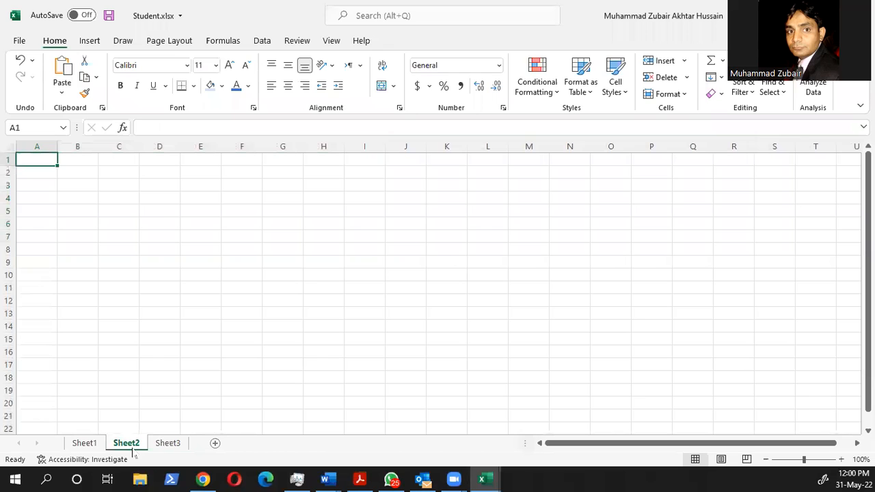
{"action": "right_click", "coordinate": [131, 446]}
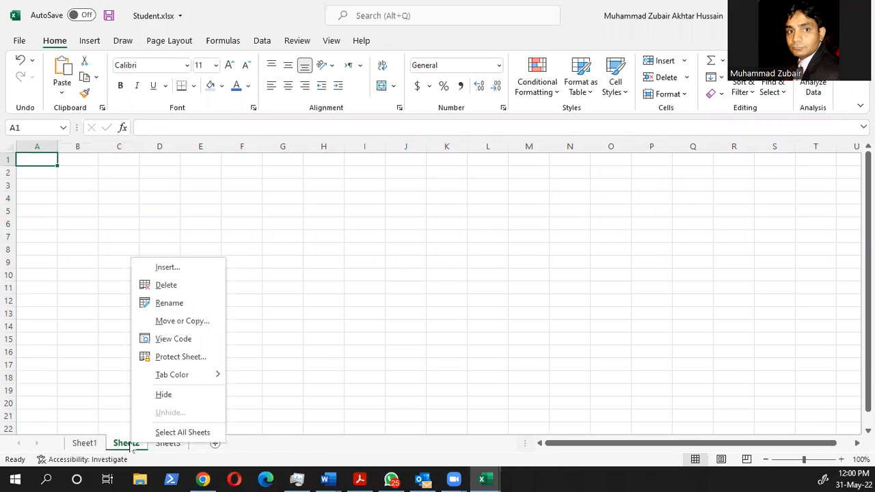
{"action": "left_click", "coordinate": [194, 288]}
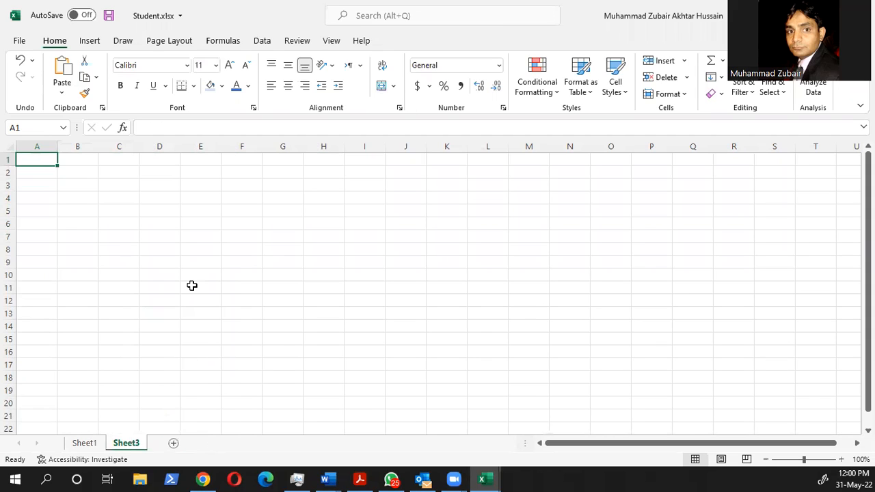
Delete the blank Sheet3, and rename Sheet1 as "class 9"
{"action": "right_click", "coordinate": [131, 446]}
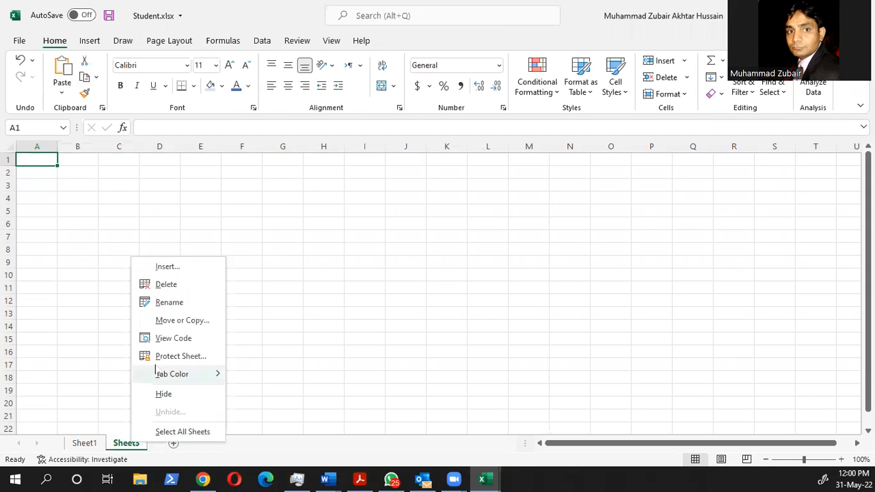
{"action": "left_click", "coordinate": [175, 291]}
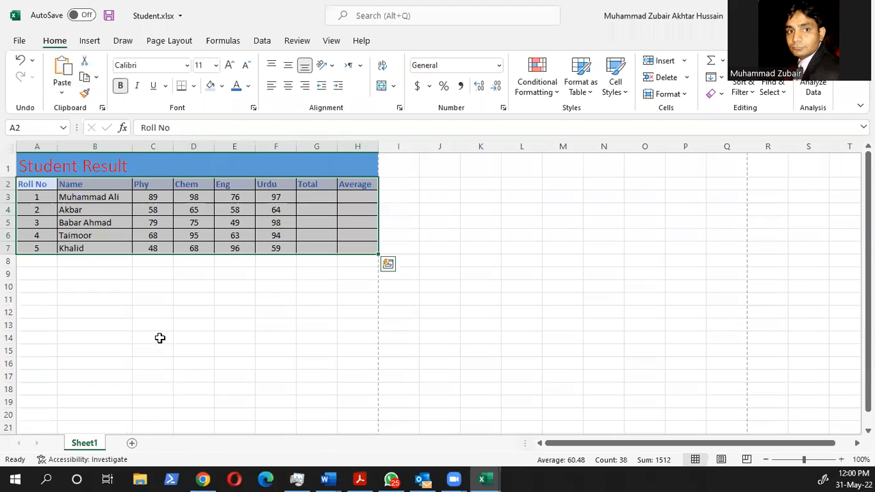
{"action": "right_click", "coordinate": [86, 446]}
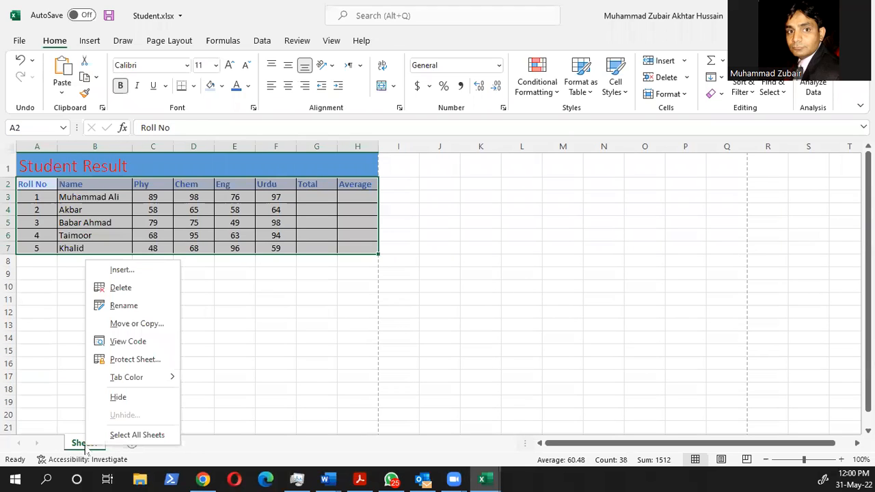
{"action": "left_click", "coordinate": [157, 308]}
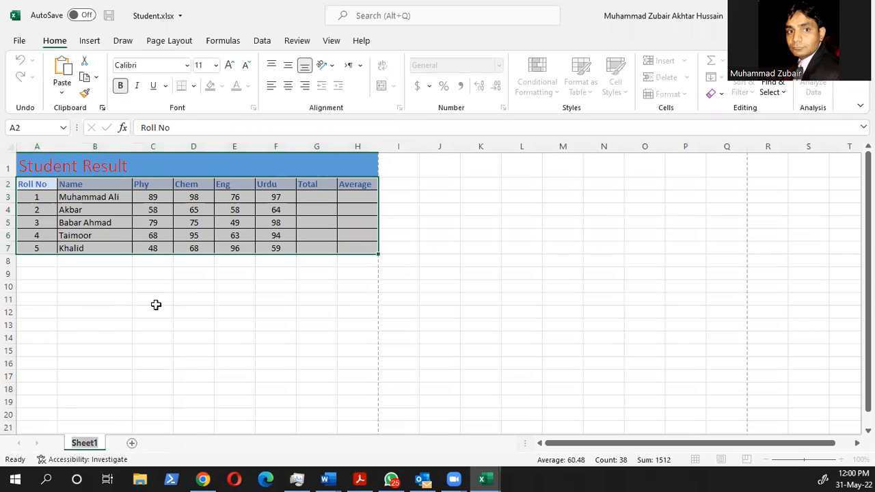
{"action": "type", "text": "c"}
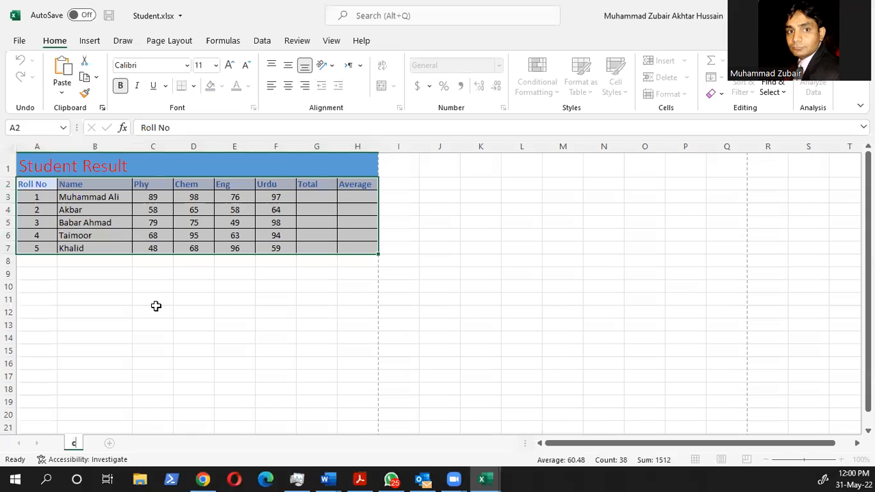
{"action": "type", "text": "lass9"}
{"action": "key", "text": "BackSpace"}
{"action": "type", "text": "9"}
{"action": "key", "text": "Return"}
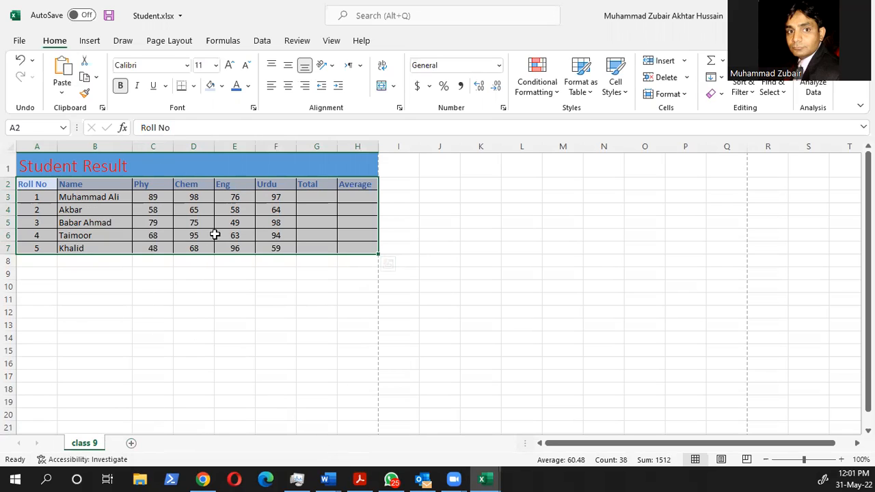
Create a copy of the class 9 sheet at the end of the Student.xlsx workbook
{"action": "right_click", "coordinate": [89, 446]}
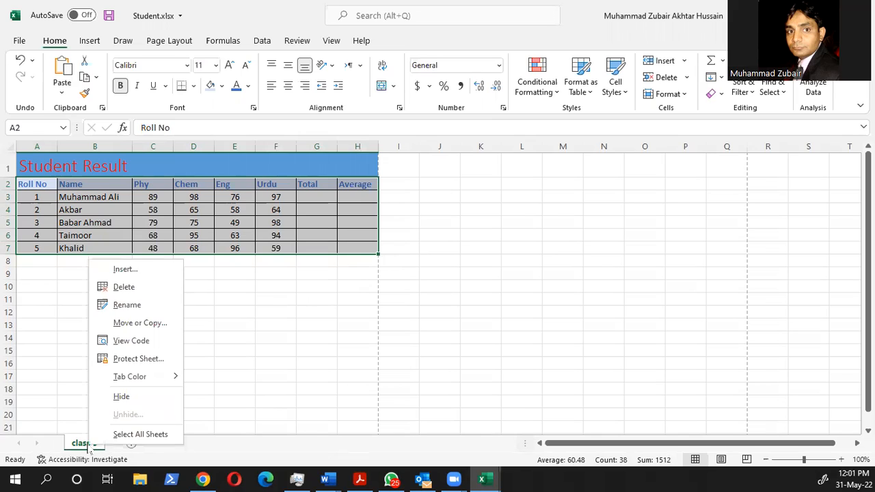
{"action": "left_click", "coordinate": [159, 326]}
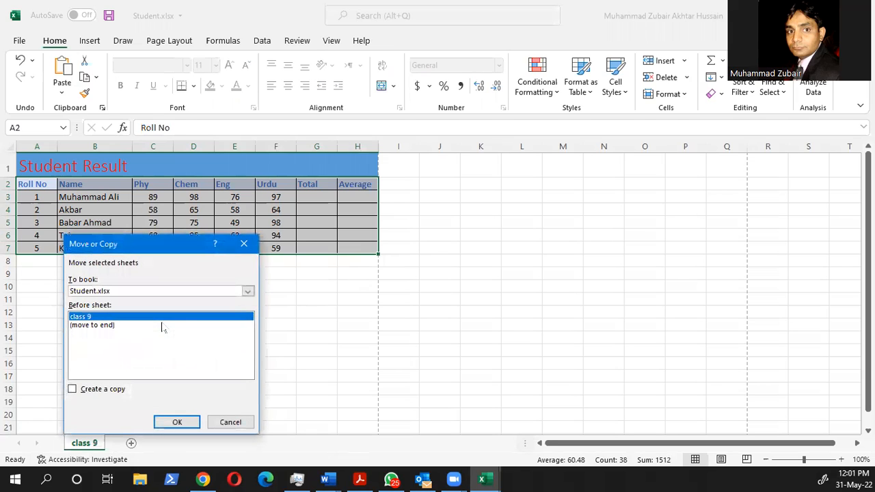
{"action": "left_click", "coordinate": [113, 391]}
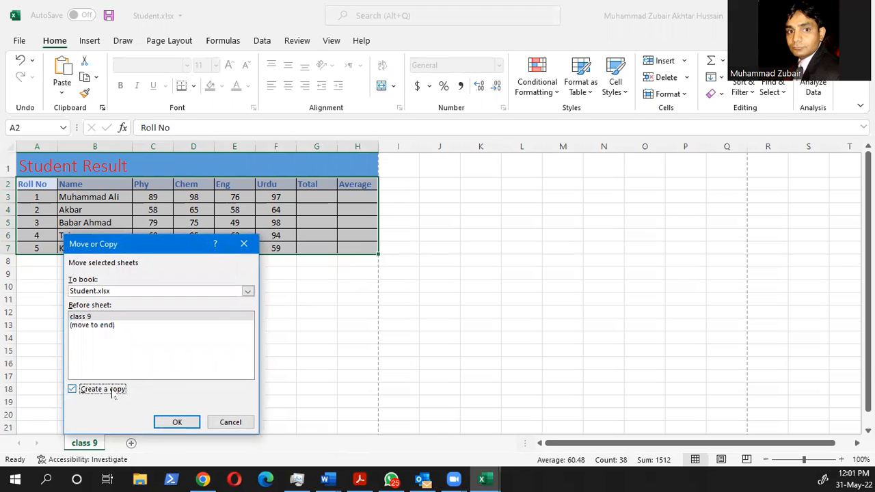
{"action": "left_click", "coordinate": [104, 327]}
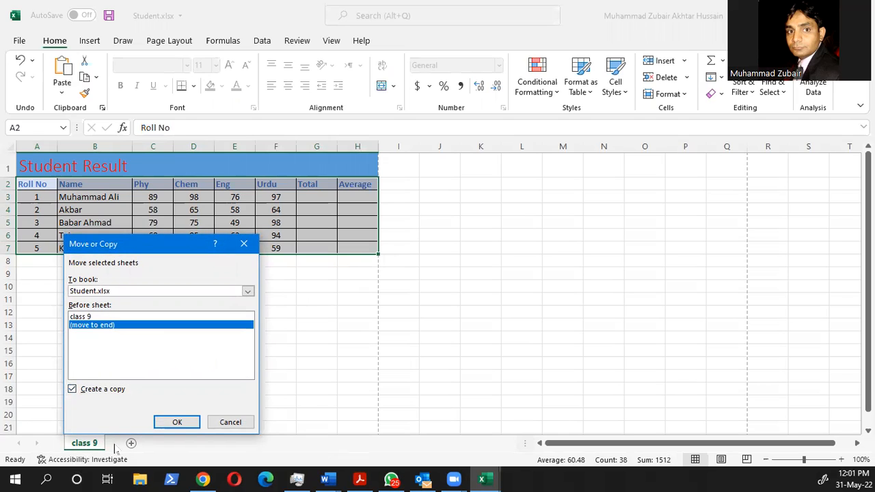
{"action": "left_click", "coordinate": [178, 423]}
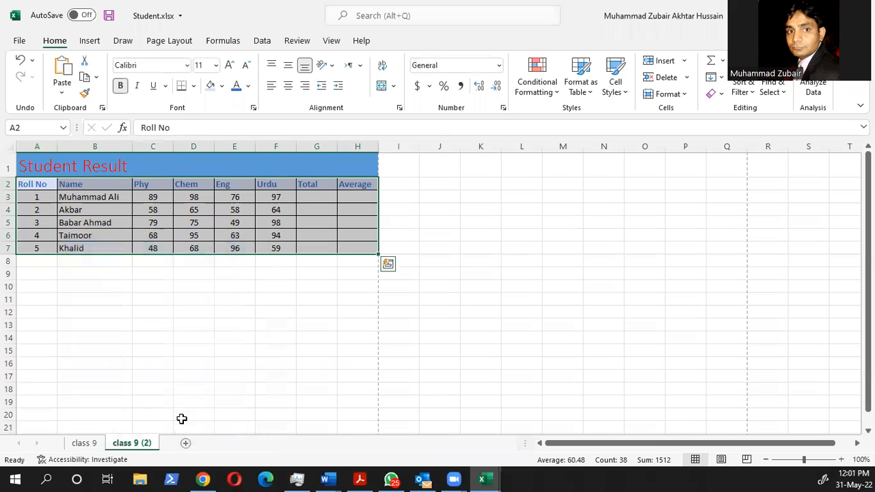
Rename the copied class 9 sheet as "class 10"
{"action": "right_click", "coordinate": [136, 445]}
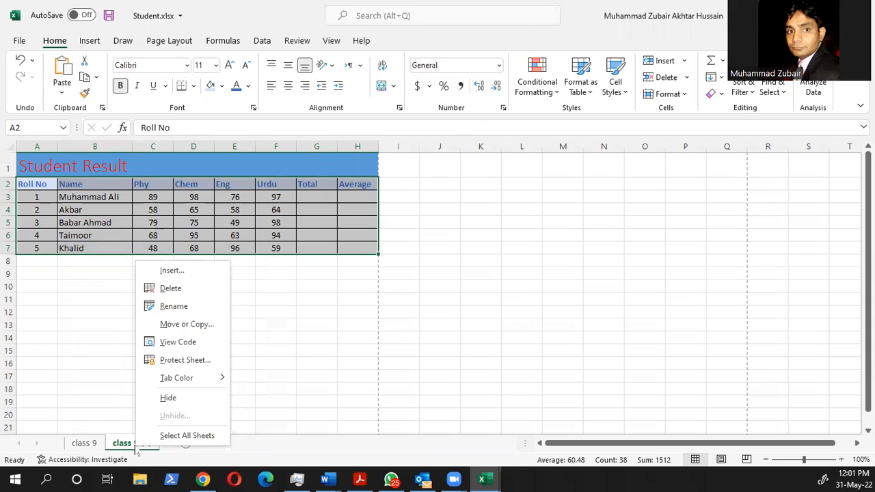
{"action": "left_click", "coordinate": [174, 307]}
{"action": "type", "text": "class 10"}
{"action": "key", "text": "Return"}
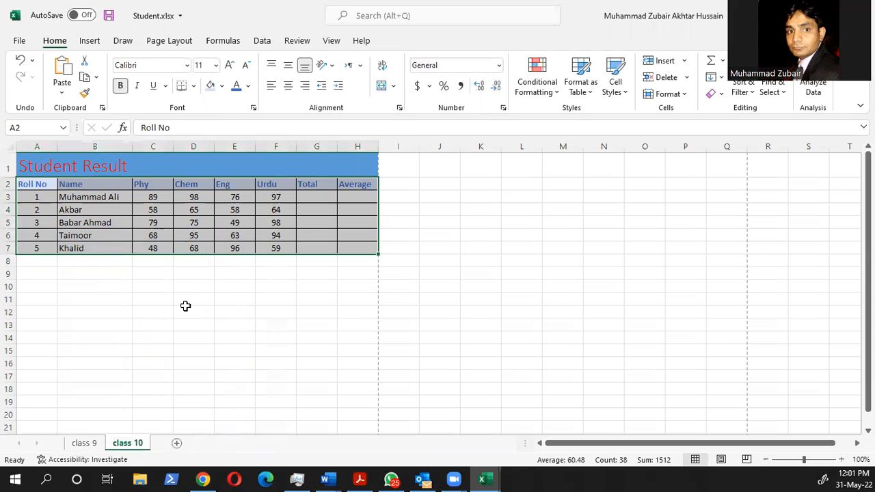
Clear the student names and marks from cells B3 to H7 on the class 10 sheet
{"action": "left_click", "coordinate": [168, 212]}
{"action": "left_click_drag", "start_coordinate": [69, 197], "coordinate": [352, 246]}
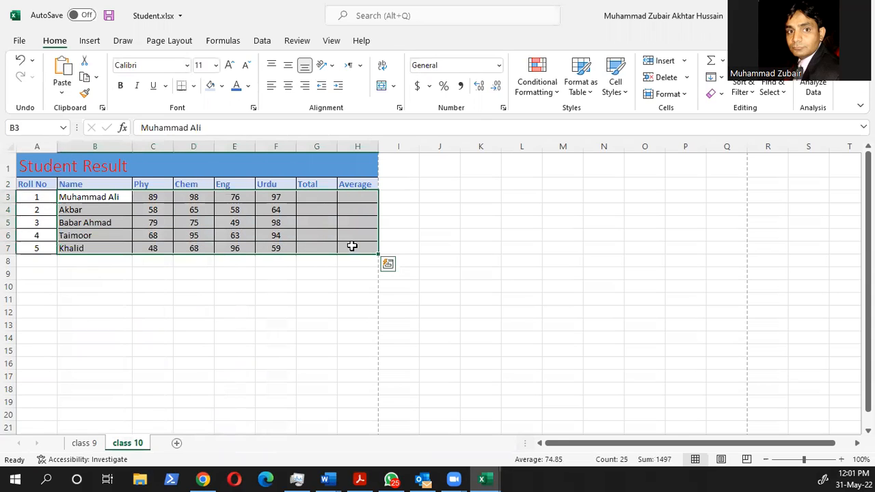
{"action": "key", "text": "Delete"}
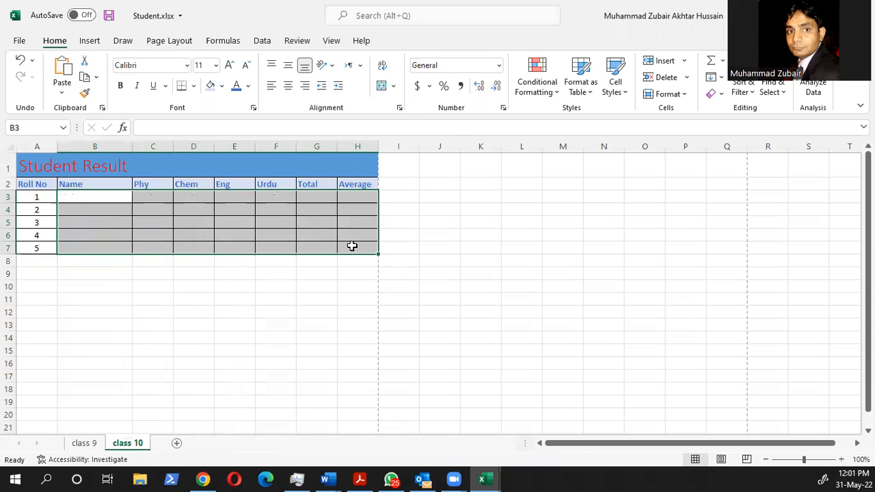
{"action": "left_click", "coordinate": [75, 275]}
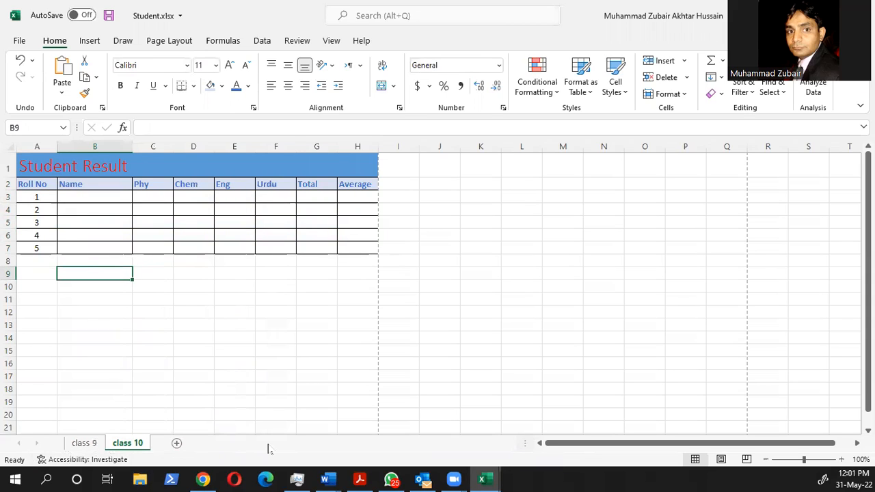
Set the tab colour of the class 9 sheet to the orange theme colour
{"action": "left_click", "coordinate": [79, 443]}
{"action": "right_click", "coordinate": [81, 446]}
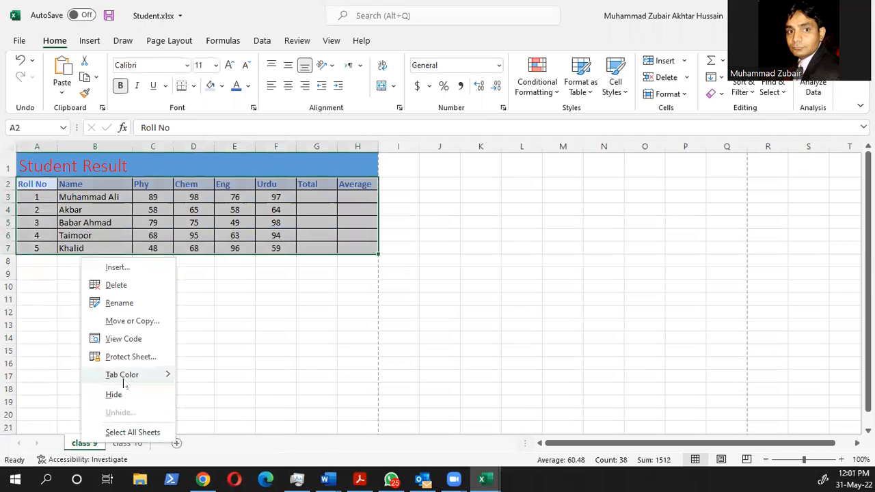
{"action": "mouse_move", "coordinate": [127, 382]}
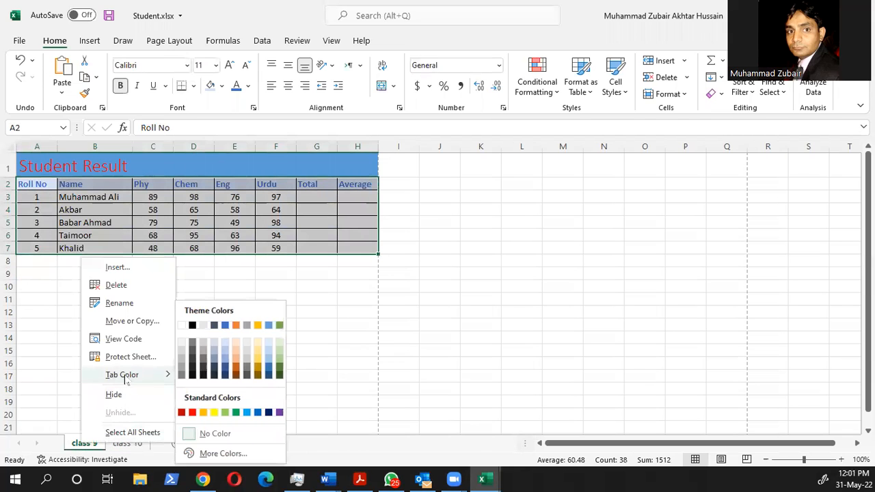
{"action": "left_click", "coordinate": [228, 326]}
Set the tab colour of the class 10 sheet to the light blue theme colour
{"action": "left_click", "coordinate": [131, 445]}
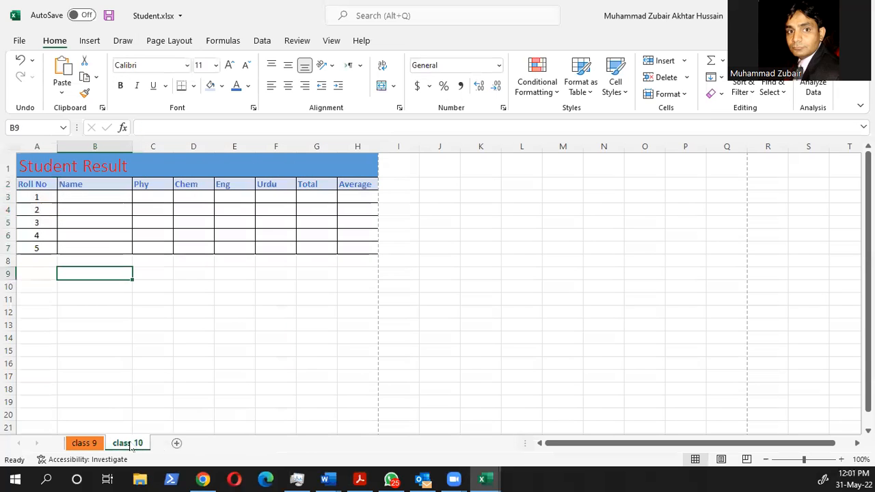
{"action": "right_click", "coordinate": [127, 444]}
{"action": "mouse_move", "coordinate": [205, 374]}
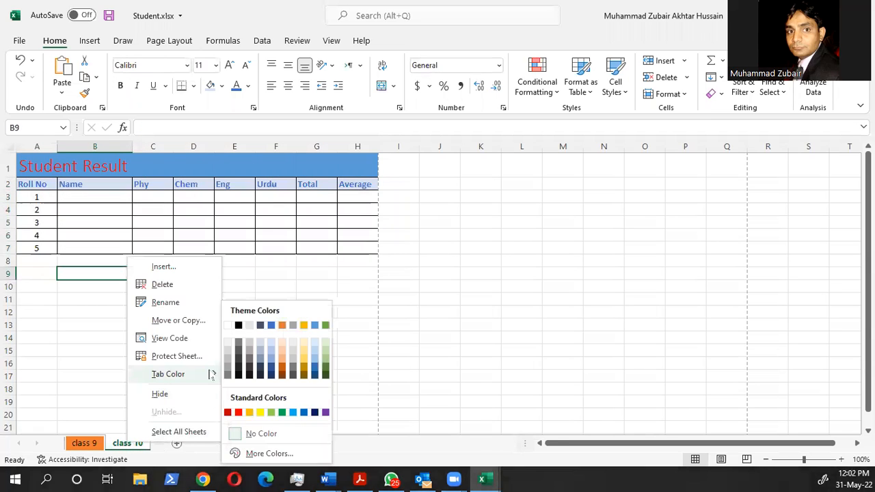
{"action": "left_click", "coordinate": [314, 326]}
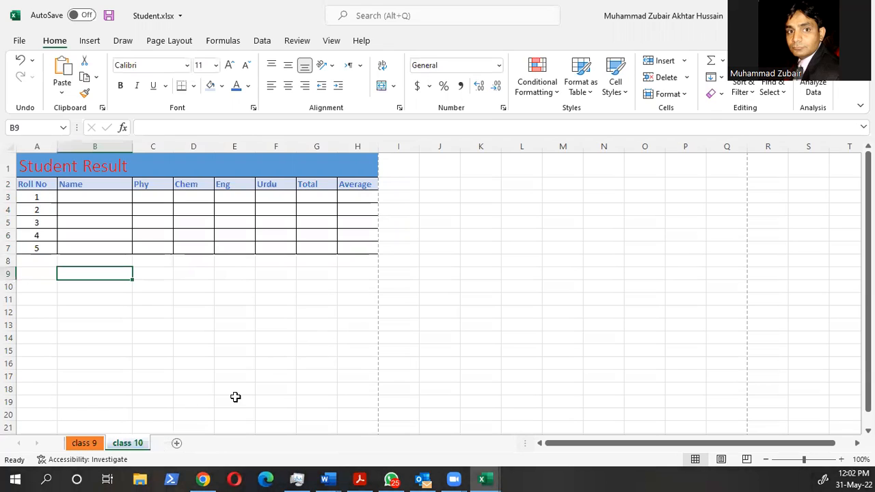
Compare the coloured sheet tabs by switching between class 9 and class 10, ending on class 9
{"action": "left_click", "coordinate": [82, 443]}
{"action": "left_click", "coordinate": [123, 444]}
{"action": "left_click", "coordinate": [85, 444]}
{"action": "left_click", "coordinate": [41, 182]}
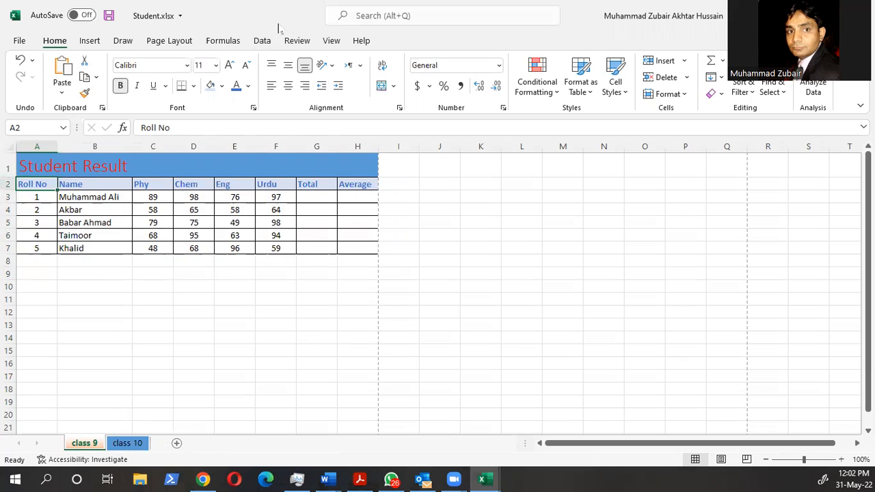
Review the title and the cell format options for the result table A2 to H7 on the class 9 sheet
{"action": "left_click", "coordinate": [148, 17]}
{"action": "left_click", "coordinate": [38, 162]}
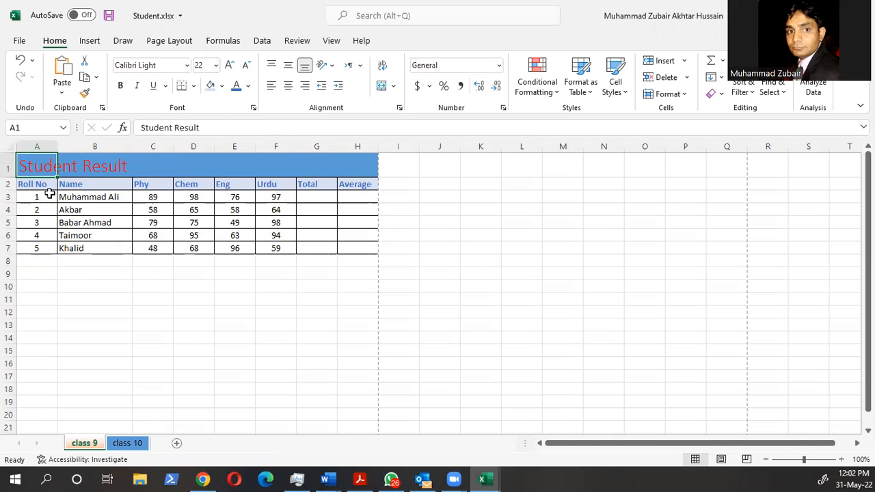
{"action": "left_click_drag", "start_coordinate": [37, 183], "coordinate": [348, 245]}
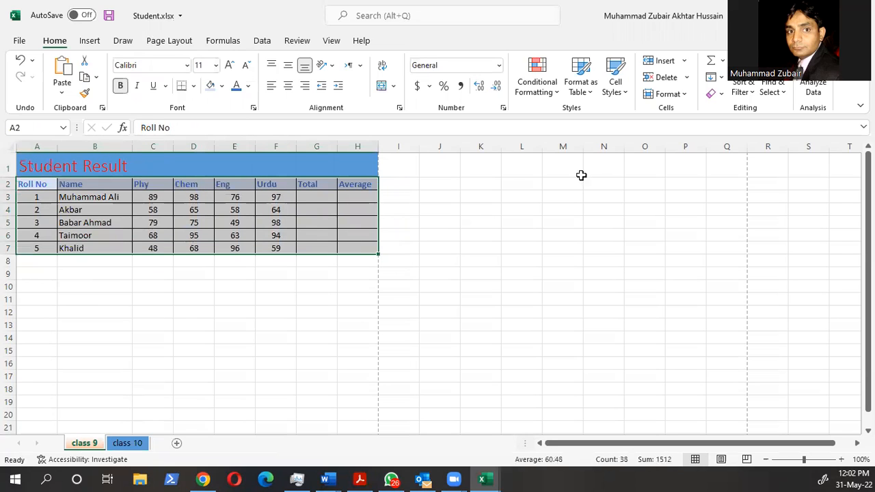
{"action": "left_click", "coordinate": [684, 95]}
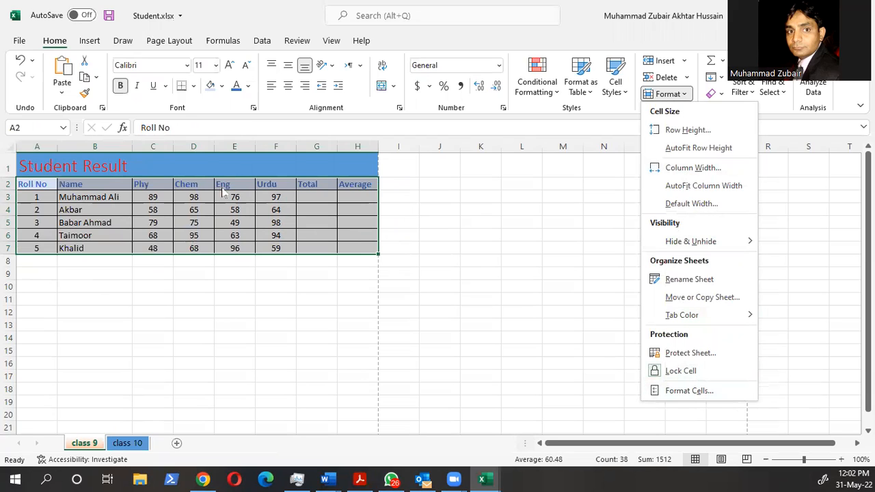
{"action": "left_click", "coordinate": [201, 157]}
{"action": "left_click", "coordinate": [139, 165]}
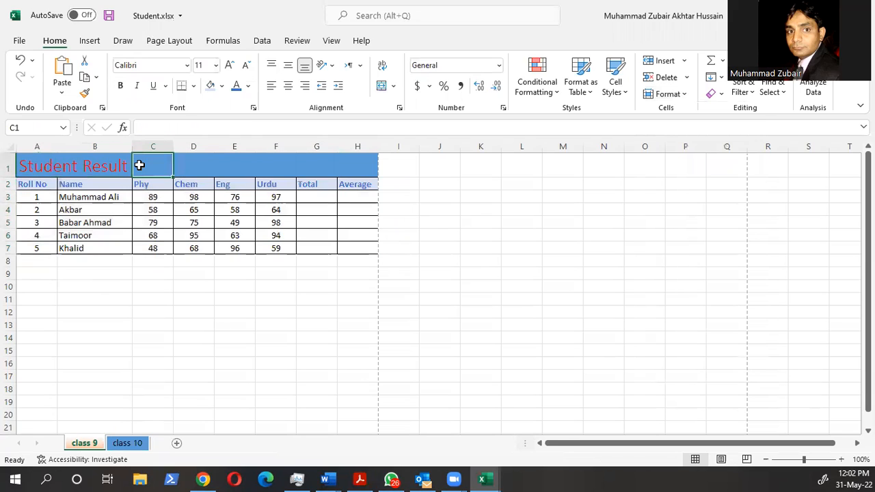